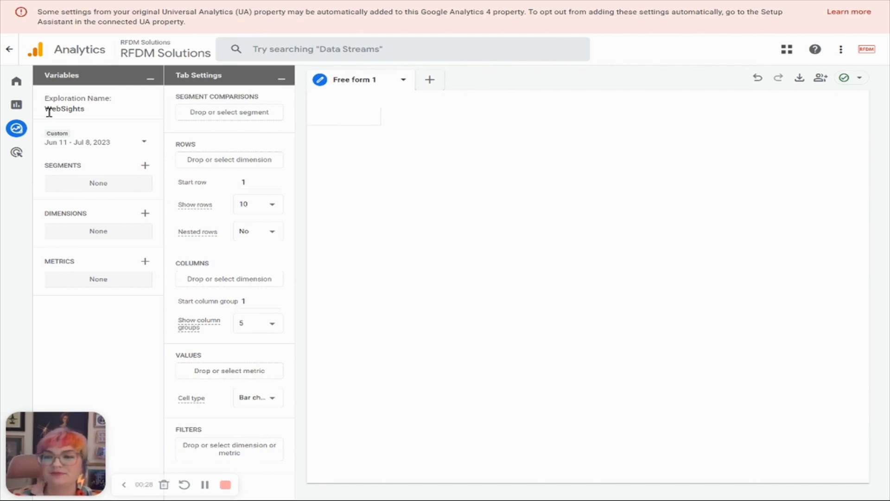
{"action": "mouse_move", "coordinate": [21, 132]}
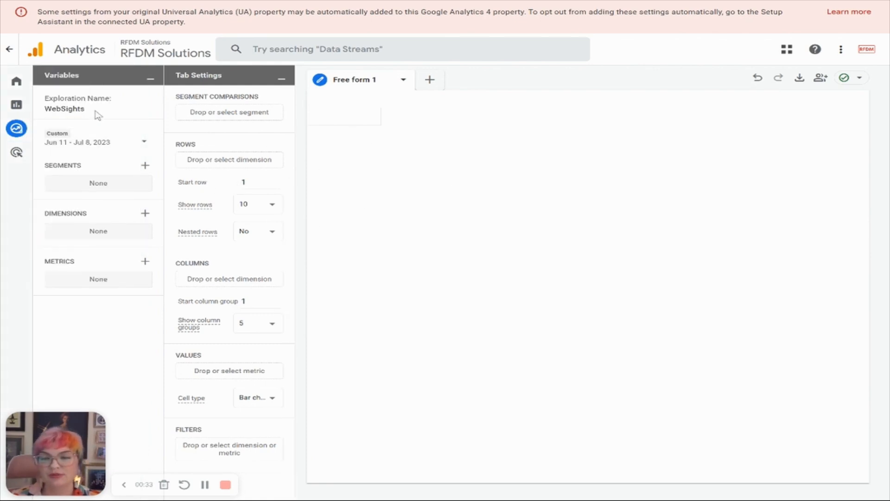
{"action": "left_click_drag", "start_coordinate": [80, 108], "coordinate": [61, 108]}
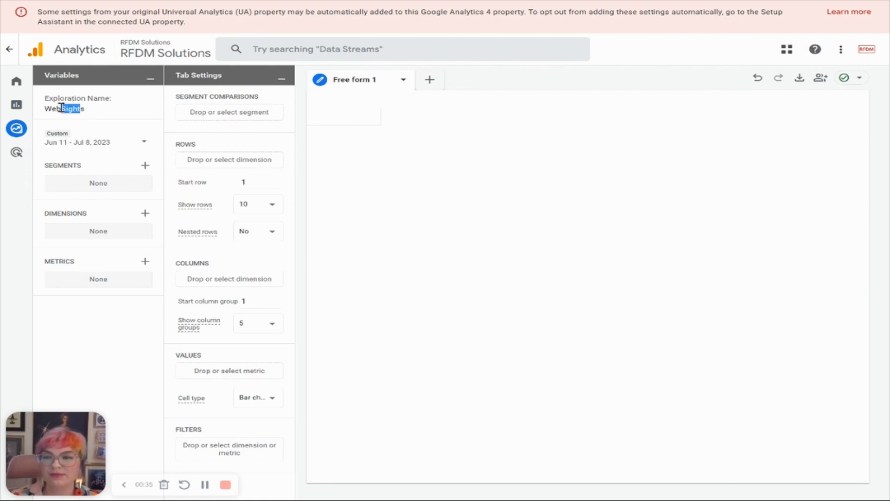
{"action": "left_click", "coordinate": [115, 108]}
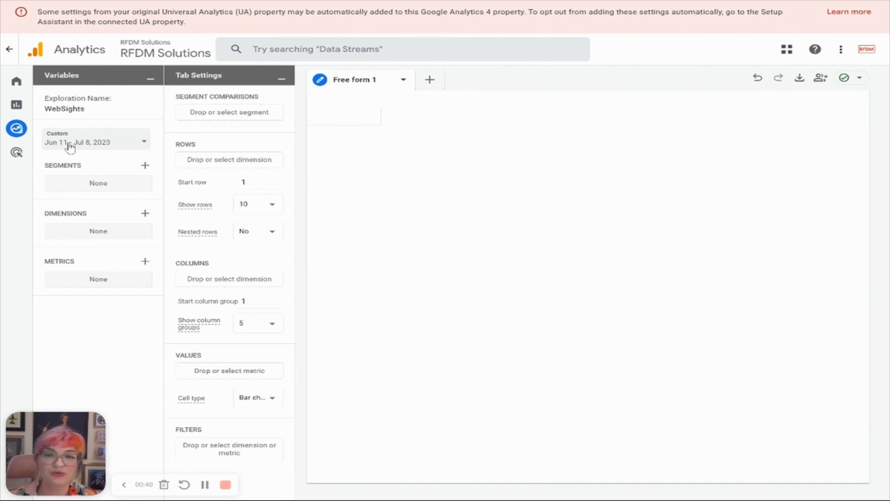
{"action": "left_click", "coordinate": [140, 148]}
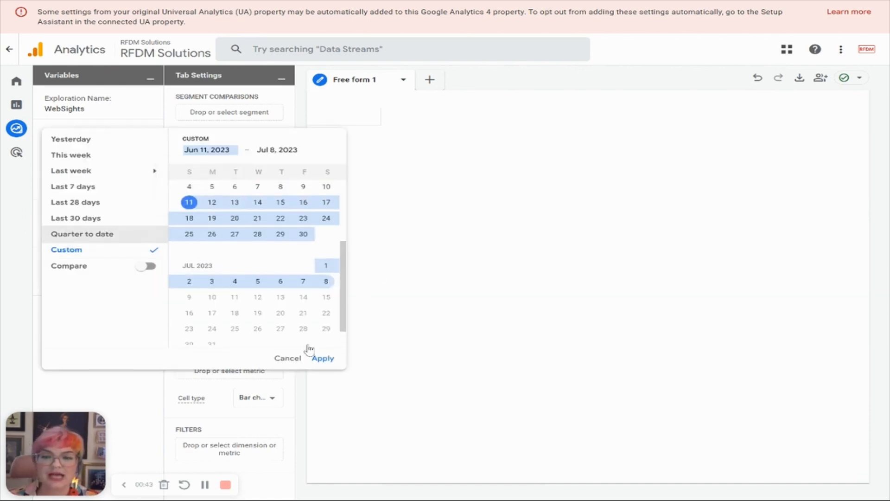
{"action": "left_click", "coordinate": [297, 360]}
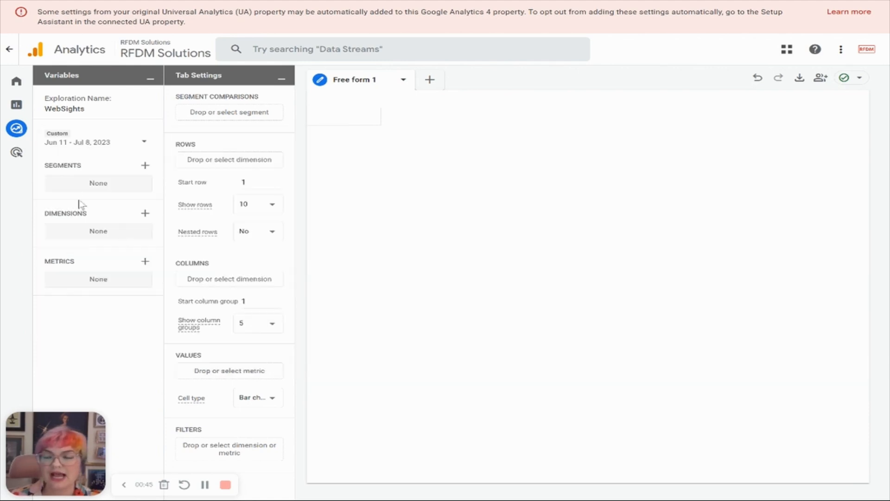
Step: Start a custom user segment that includes users by the Session source / medium dimension
{"action": "left_click", "coordinate": [145, 169]}
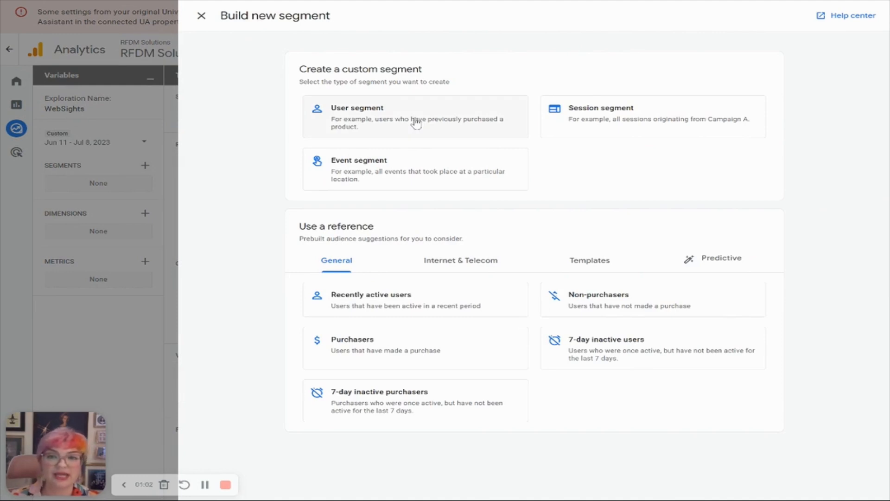
{"action": "left_click", "coordinate": [414, 134]}
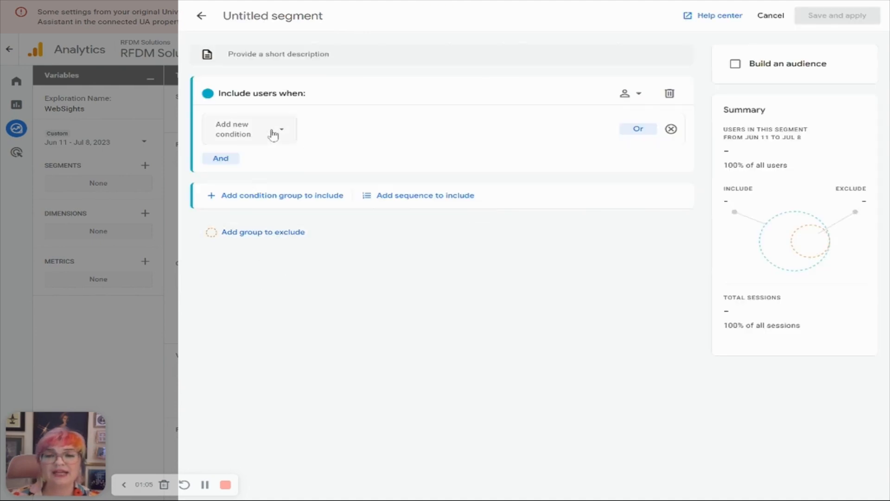
{"action": "left_click", "coordinate": [273, 135]}
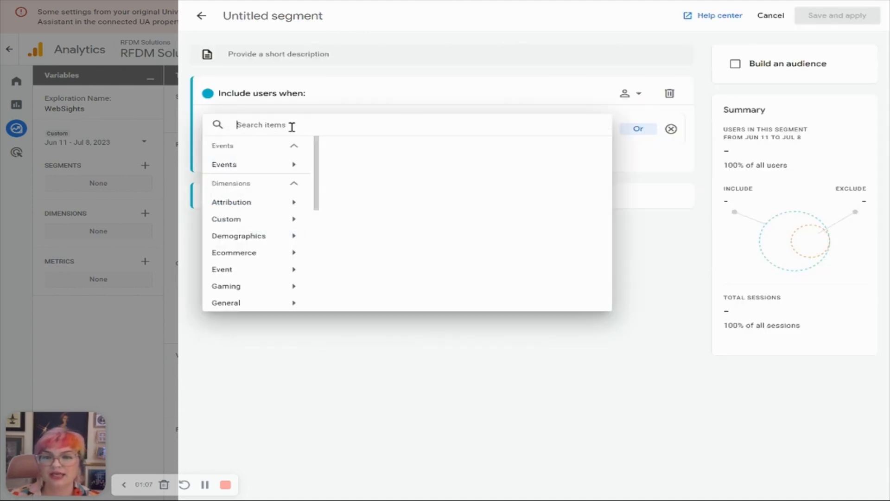
{"action": "scroll", "coordinate": [272, 172], "scroll_direction": "down", "scroll_amount": 4}
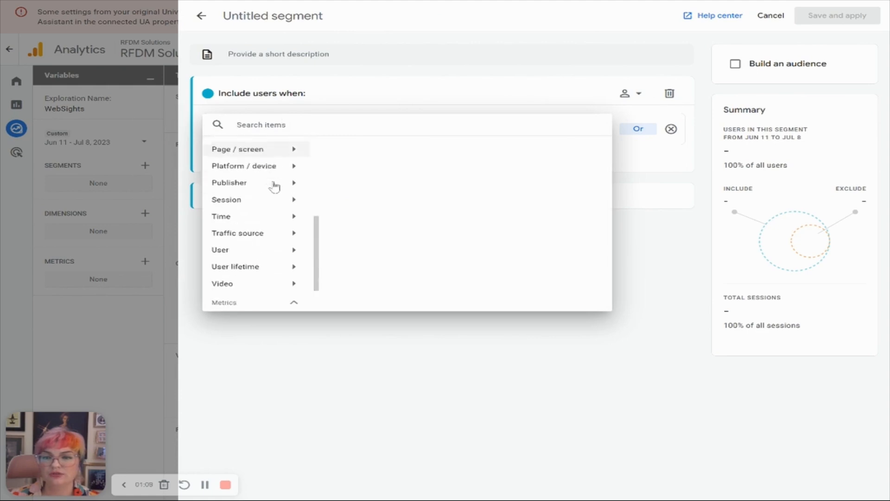
{"action": "left_click", "coordinate": [294, 211]}
{"action": "scroll", "coordinate": [452, 225], "scroll_direction": "down", "scroll_amount": 3}
{"action": "scroll", "coordinate": [452, 225], "scroll_direction": "down", "scroll_amount": 2}
{"action": "left_click", "coordinate": [384, 201]}
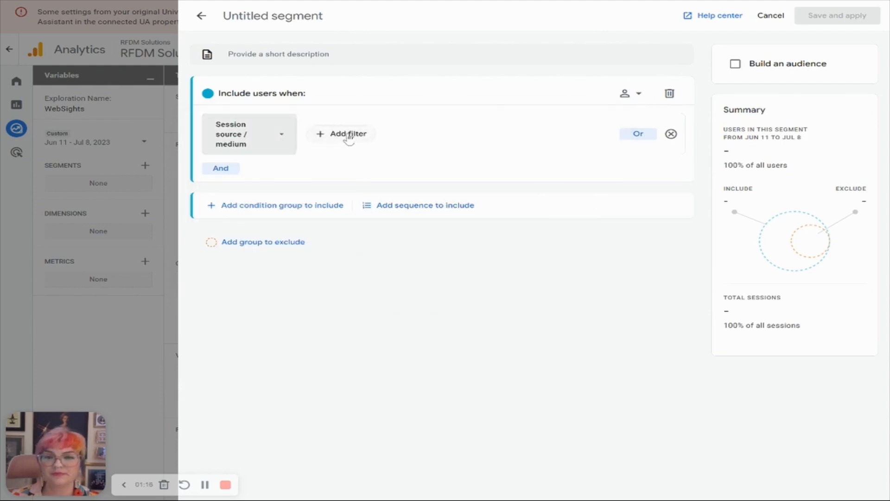
Step: Add a filter to the Session source / medium condition so that it contains google / organic
{"action": "left_click", "coordinate": [349, 134]}
{"action": "left_click", "coordinate": [362, 187]}
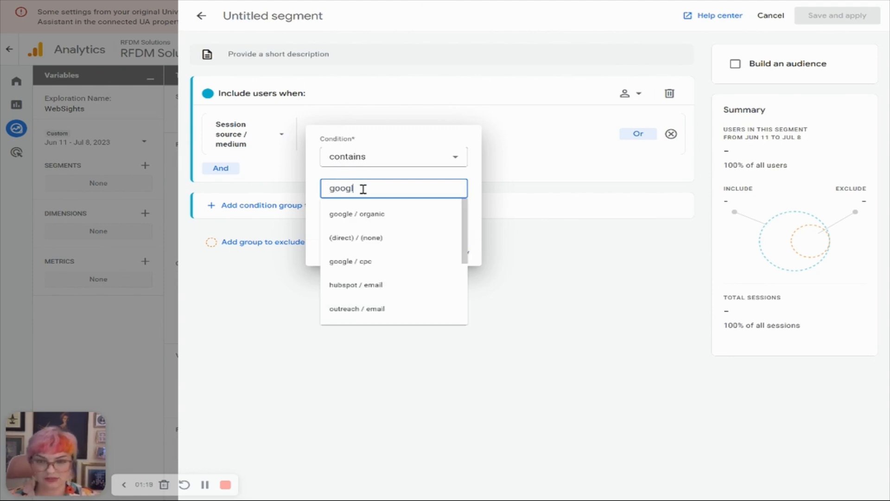
{"action": "type", "text": "google"}
{"action": "left_click", "coordinate": [343, 215]}
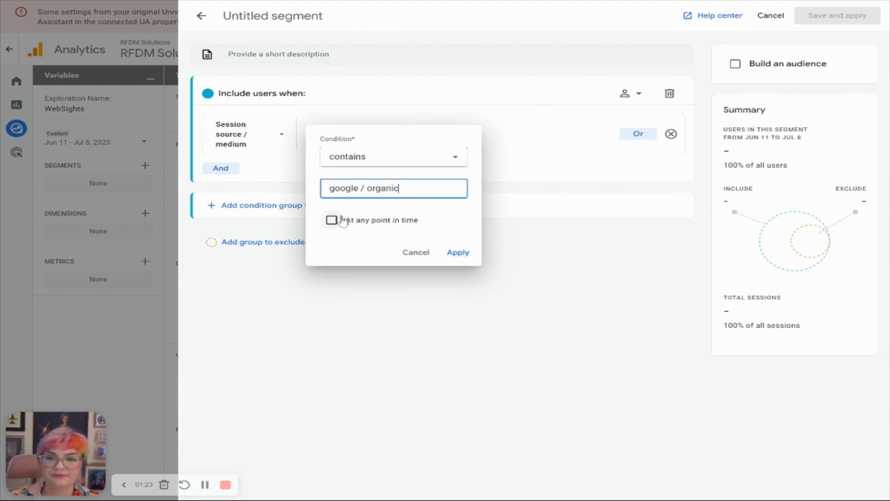
{"action": "left_click", "coordinate": [456, 253]}
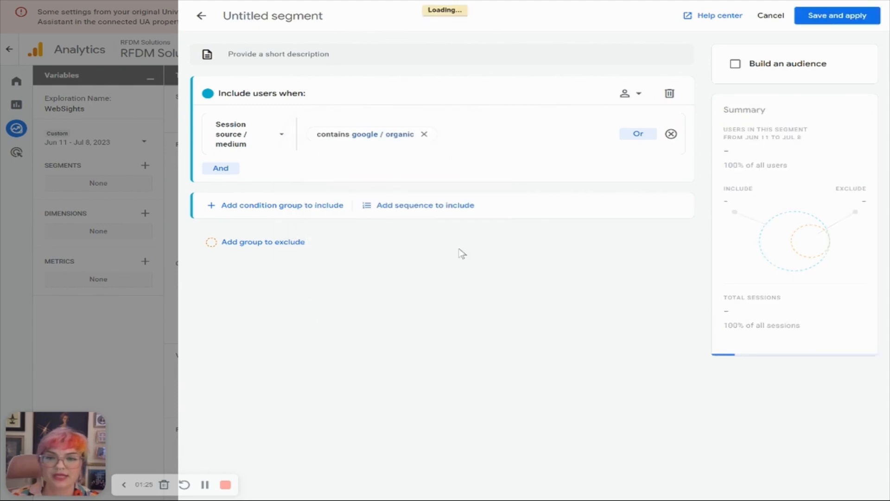
Step: Name the segment "Google Organic" and save and apply it to the exploration
{"action": "left_click", "coordinate": [278, 18]}
{"action": "type", "text": "Google Organic"}
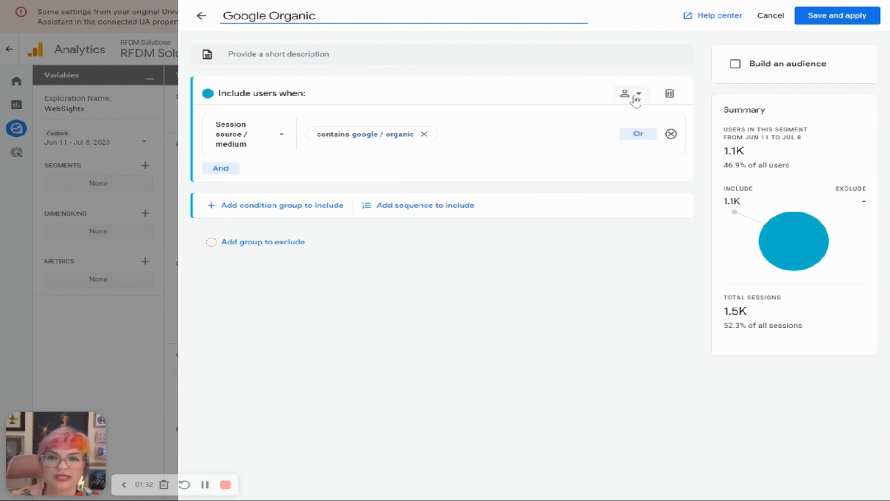
{"action": "left_click", "coordinate": [854, 22]}
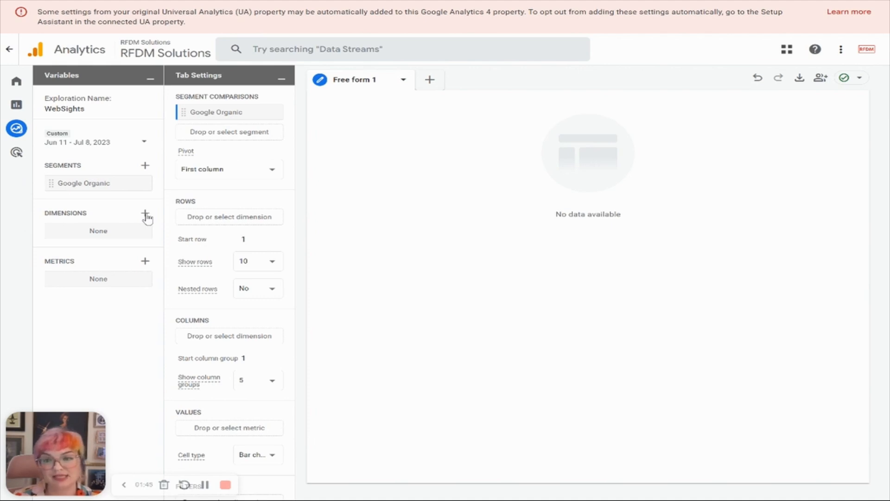
Step: Search the available dimensions for "date" and select Date + hour (YYYYMMDDHH)
{"action": "left_click", "coordinate": [147, 216]}
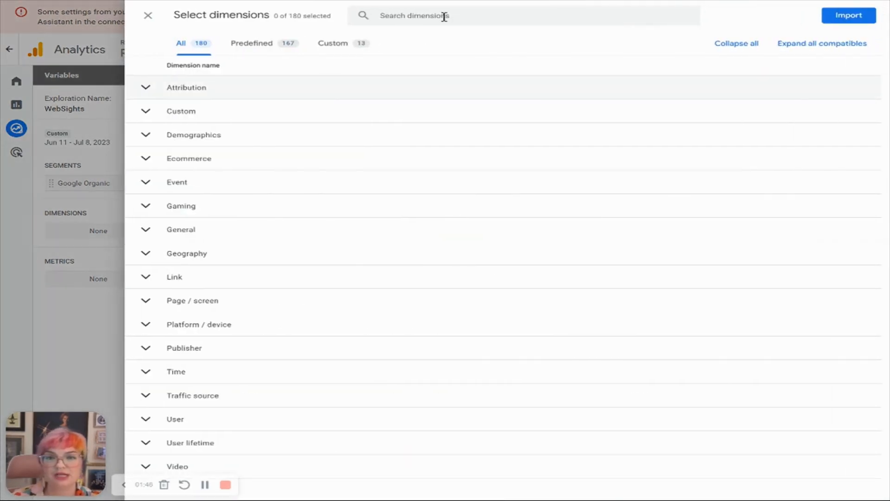
{"action": "left_click", "coordinate": [445, 15]}
{"action": "type", "text": "d"}
{"action": "key", "text": "BackSpace"}
{"action": "type", "text": "date"}
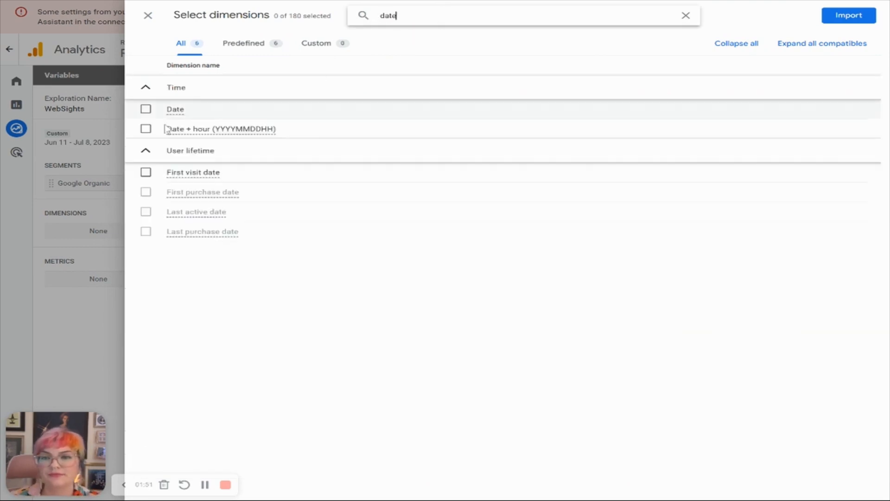
{"action": "left_click", "coordinate": [145, 129]}
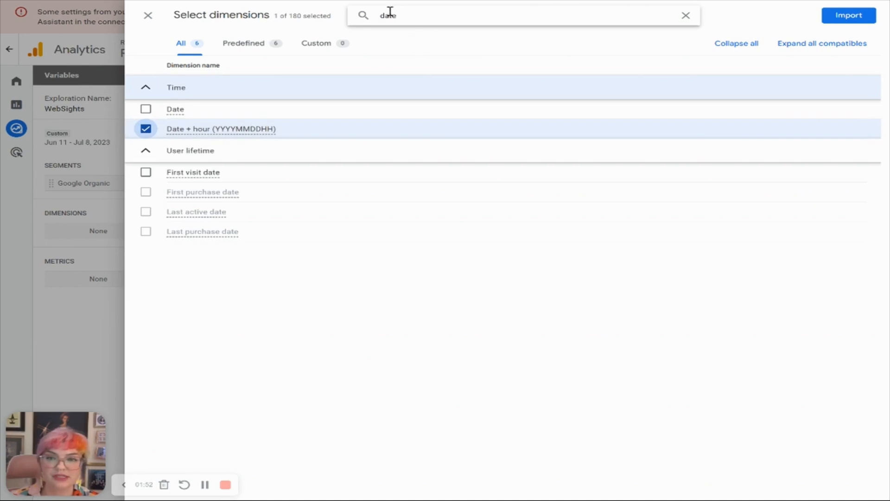
Step: Search the dimensions for "region" and add Region to the selection
{"action": "left_click_drag", "start_coordinate": [403, 12], "coordinate": [362, 10]}
{"action": "type", "text": "region"}
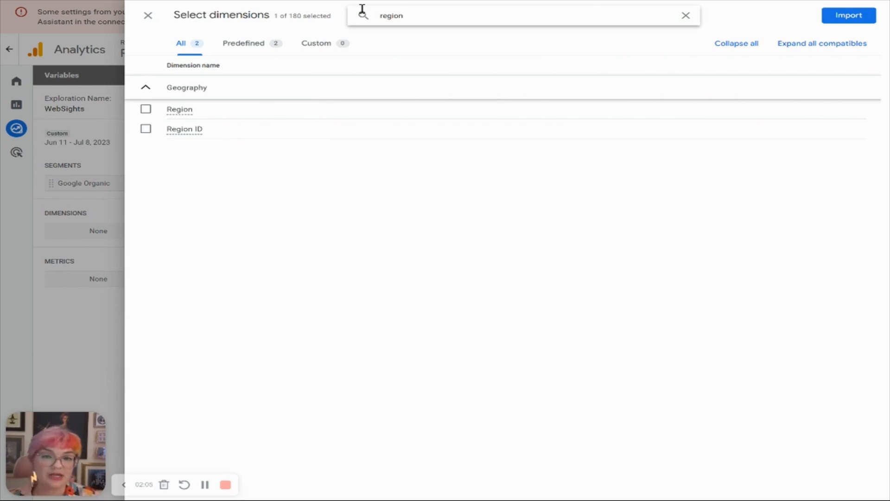
{"action": "left_click", "coordinate": [146, 109]}
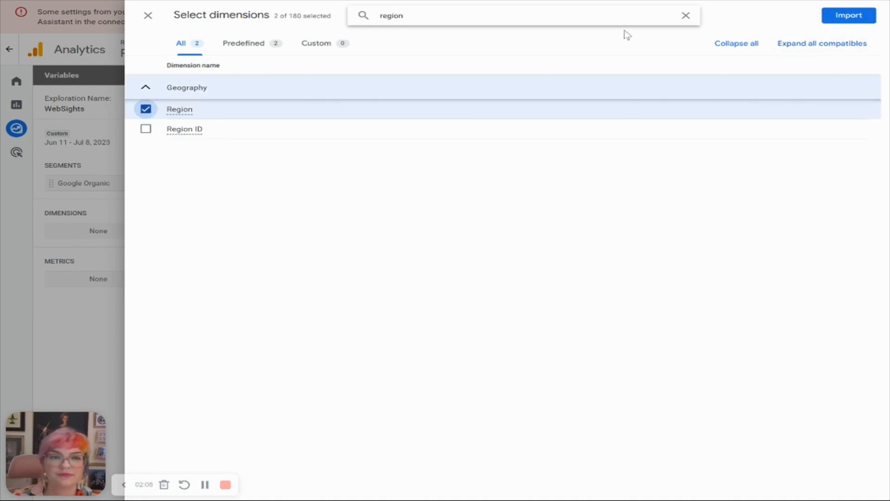
Step: Search the dimensions for "page" and add Landing page + query string to the selection
{"action": "left_click_drag", "start_coordinate": [404, 16], "coordinate": [356, 17]}
{"action": "key", "text": "BackSpace"}
{"action": "type", "text": "page"}
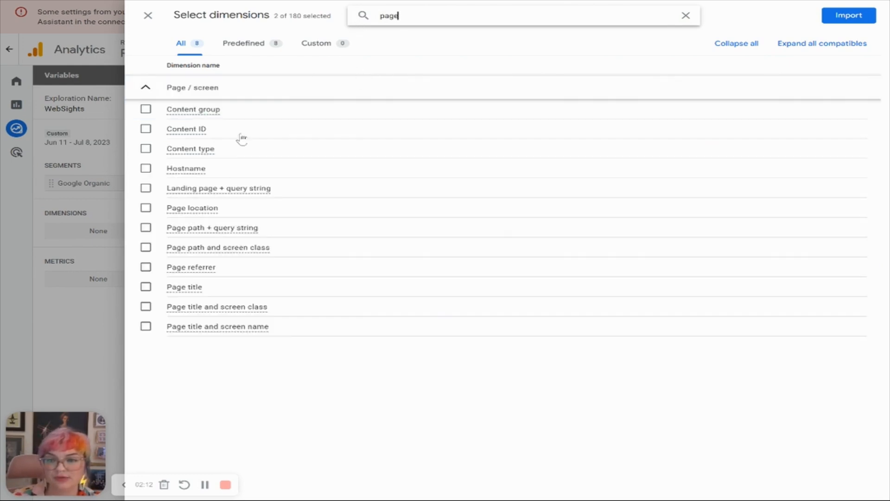
{"action": "left_click", "coordinate": [148, 188]}
Step: Search for "zoominfo", select ZoomInfo Company Name and ZoomInfo Company Industries, and import all selected dimensions
{"action": "left_click_drag", "start_coordinate": [423, 14], "coordinate": [363, 9]}
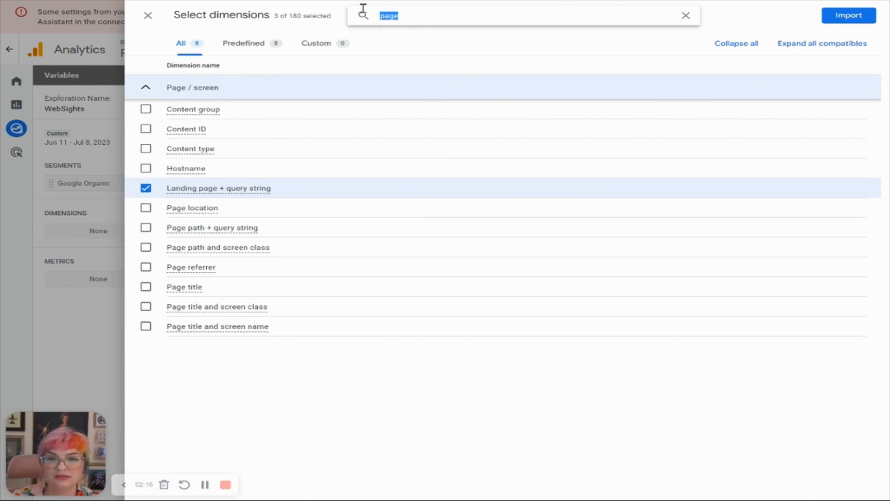
{"action": "key", "text": "BackSpace"}
{"action": "type", "text": "zoominfo"}
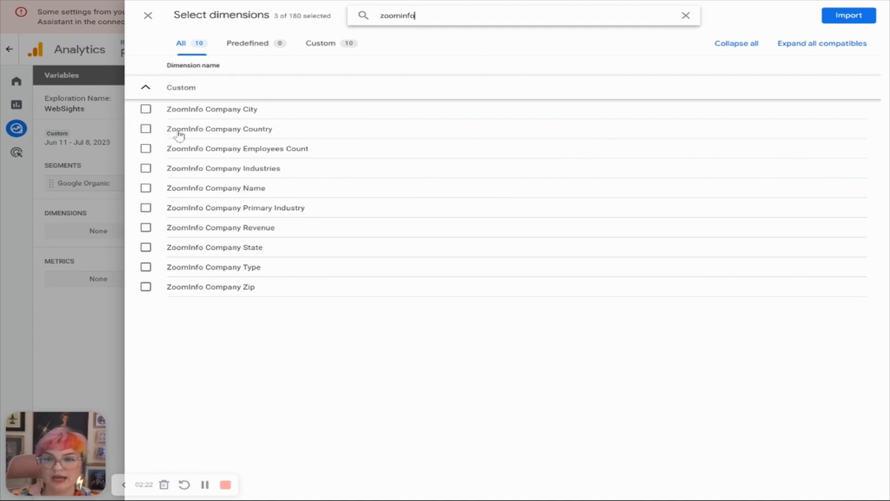
{"action": "left_click", "coordinate": [144, 184]}
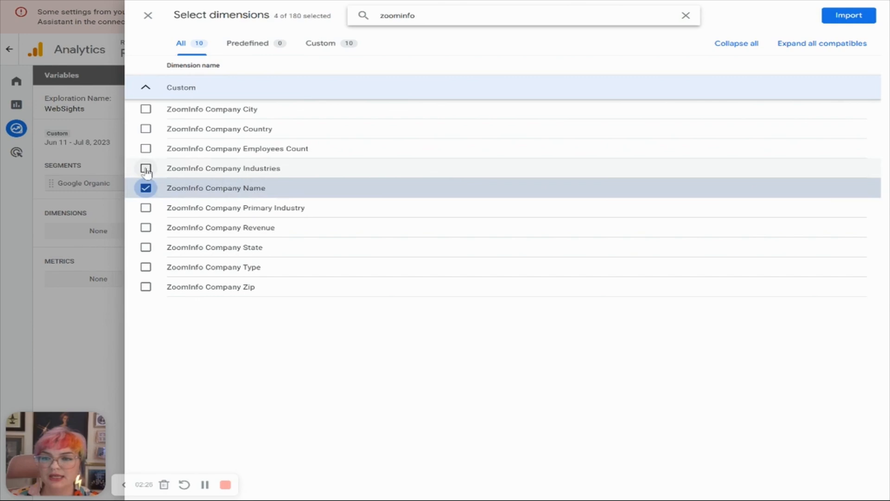
{"action": "left_click", "coordinate": [146, 169]}
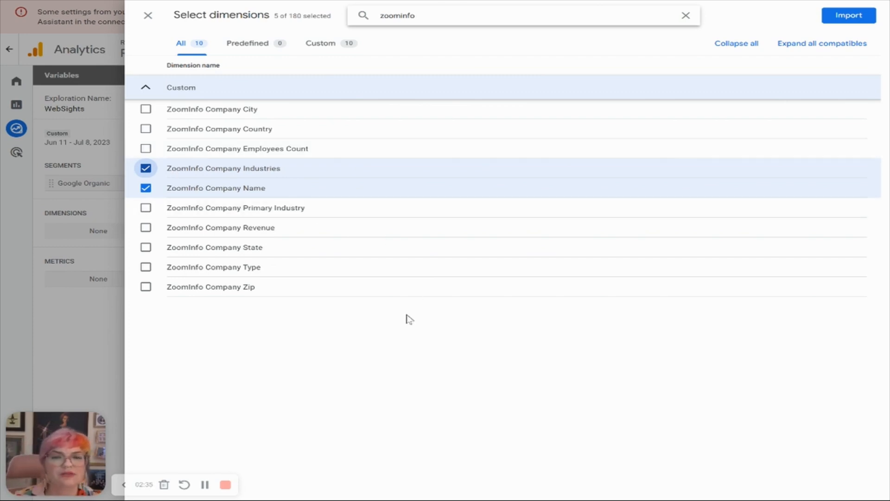
{"action": "left_click", "coordinate": [842, 21]}
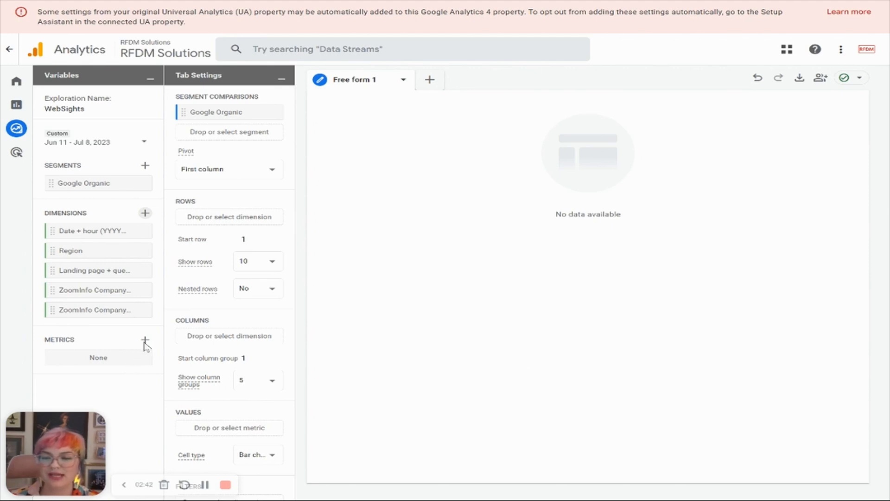
Step: Import the Sessions and Engaged sessions metrics from the Session category into the exploration
{"action": "left_click", "coordinate": [146, 341]}
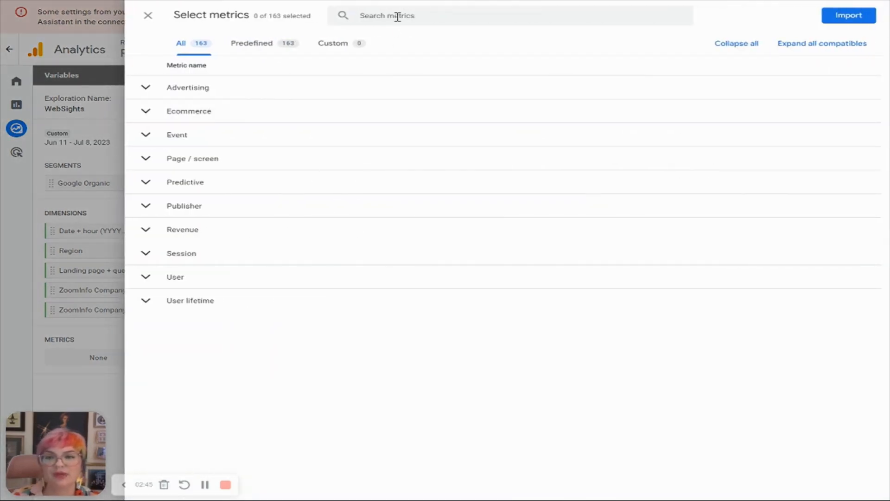
{"action": "left_click", "coordinate": [175, 253]}
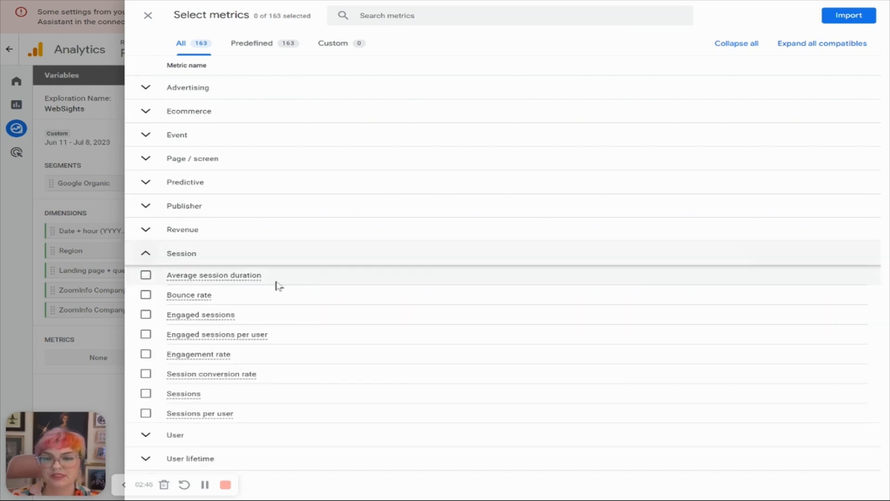
{"action": "left_click", "coordinate": [147, 394]}
{"action": "left_click", "coordinate": [146, 314]}
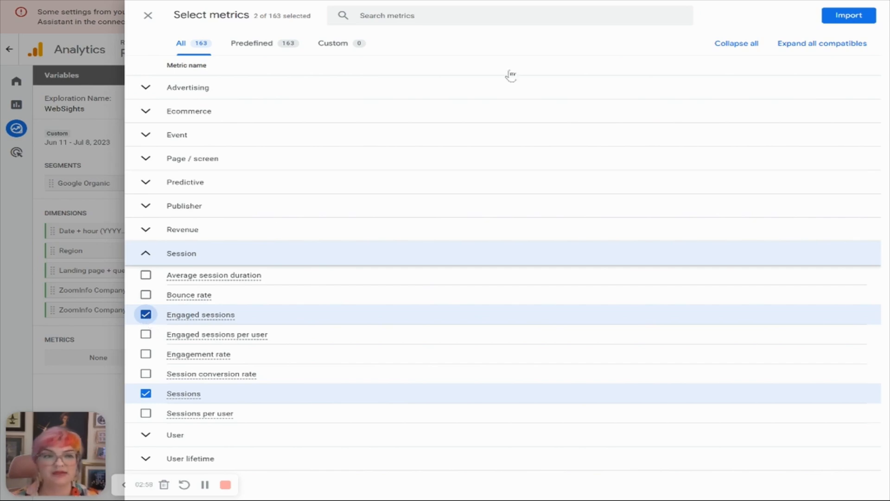
{"action": "left_click", "coordinate": [858, 18]}
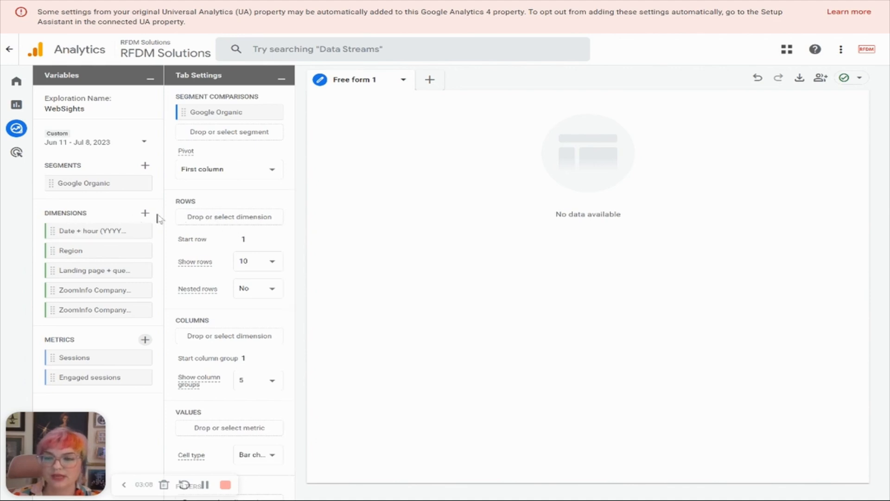
Step: Add Date + hour, ZoomInfo Company Name, ZoomInfo Company Industries, Landing page + query string and Region as rows, in that order
{"action": "left_click_drag", "start_coordinate": [65, 230], "coordinate": [199, 218]}
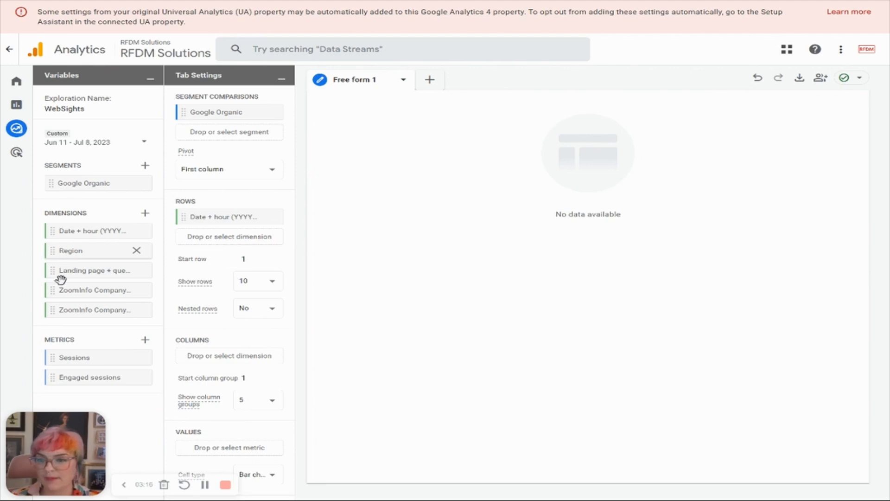
{"action": "left_click_drag", "start_coordinate": [55, 290], "coordinate": [189, 237]}
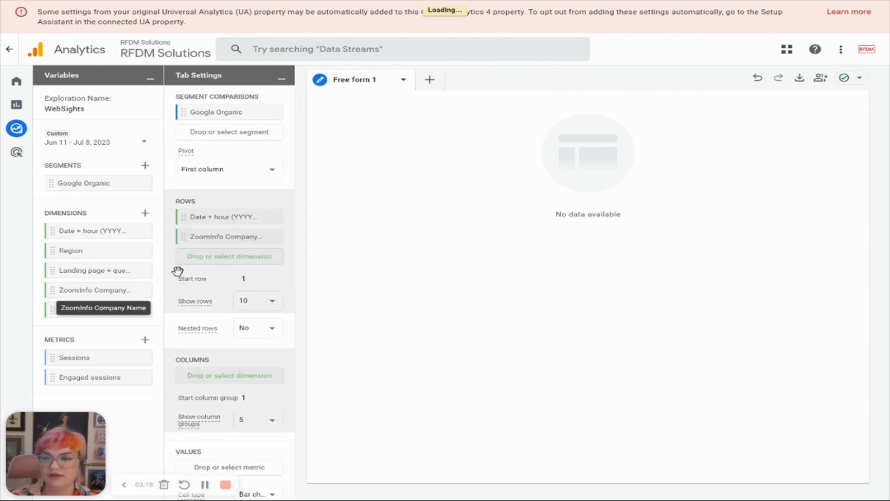
{"action": "left_click_drag", "start_coordinate": [59, 312], "coordinate": [192, 258]}
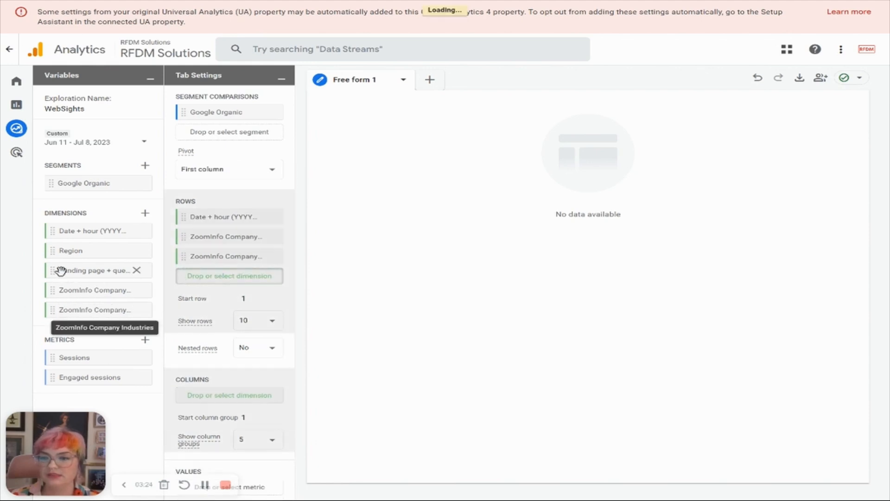
{"action": "mouse_move", "coordinate": [59, 270]}
{"action": "left_mouse_down"}
{"action": "mouse_move", "coordinate": [206, 284]}
{"action": "mouse_move", "coordinate": [74, 262]}
{"action": "left_mouse_up"}
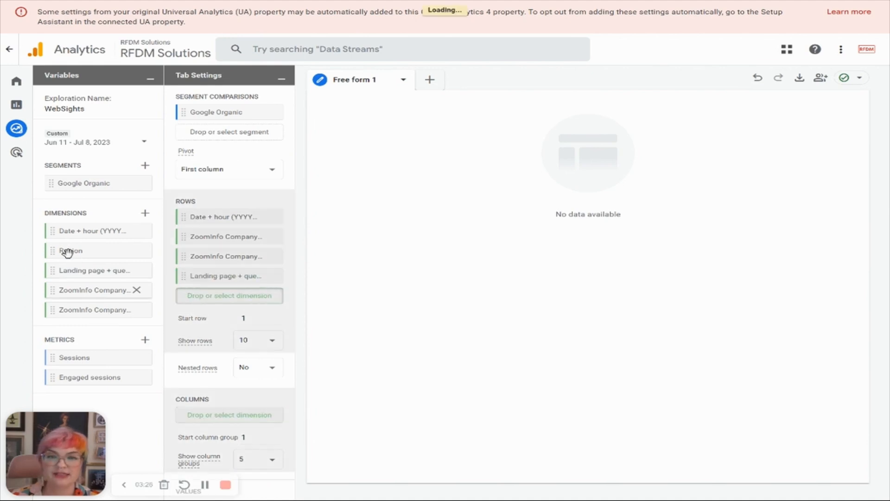
{"action": "left_click_drag", "start_coordinate": [68, 253], "coordinate": [245, 311]}
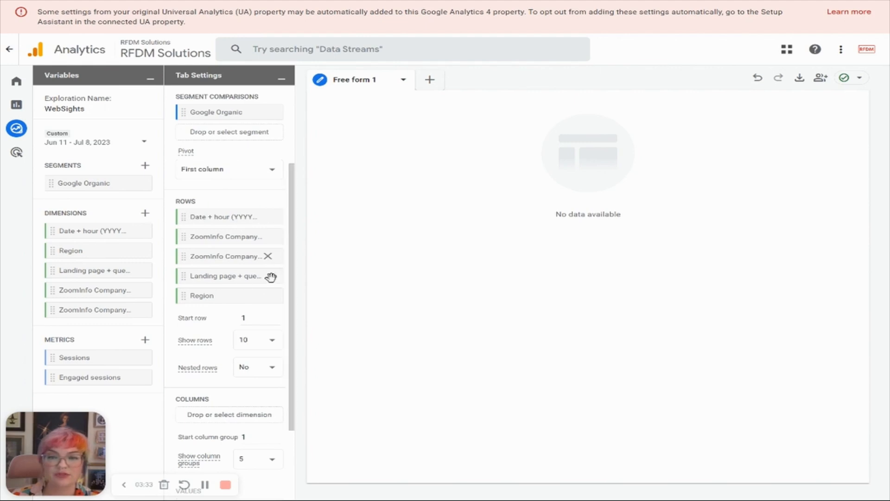
{"action": "right_click", "coordinate": [404, 81]}
{"action": "left_click", "coordinate": [404, 81]}
{"action": "left_click", "coordinate": [403, 81]}
{"action": "left_click", "coordinate": [387, 93]}
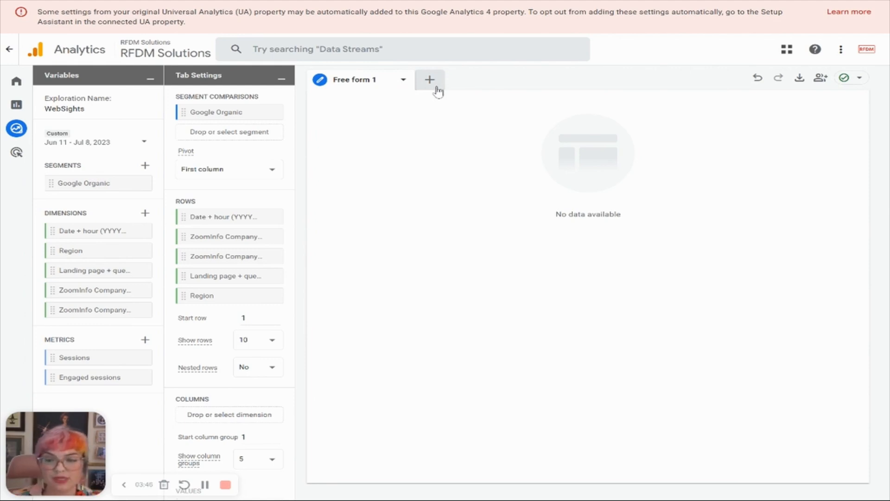
Step: Add Sessions and Engaged sessions as the values of the free-form table, in that order
{"action": "scroll", "coordinate": [211, 329], "scroll_direction": "down", "scroll_amount": 2}
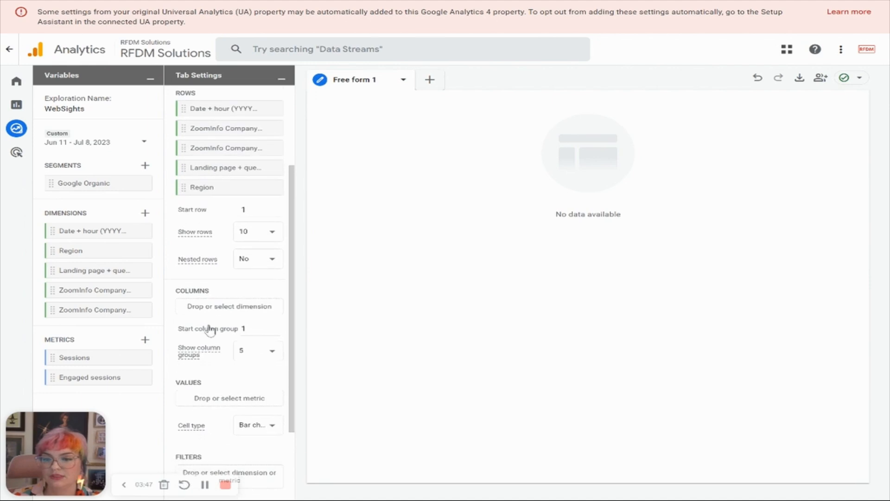
{"action": "left_click", "coordinate": [269, 237]}
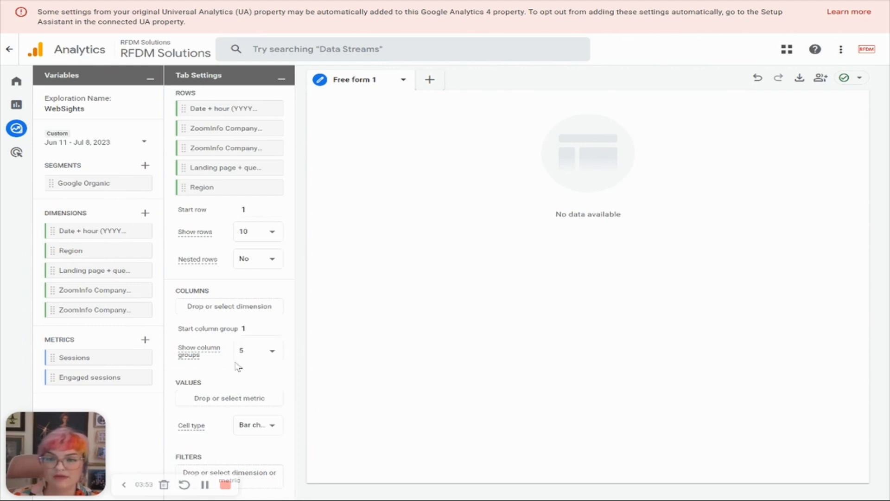
{"action": "left_click_drag", "start_coordinate": [103, 360], "coordinate": [292, 440]}
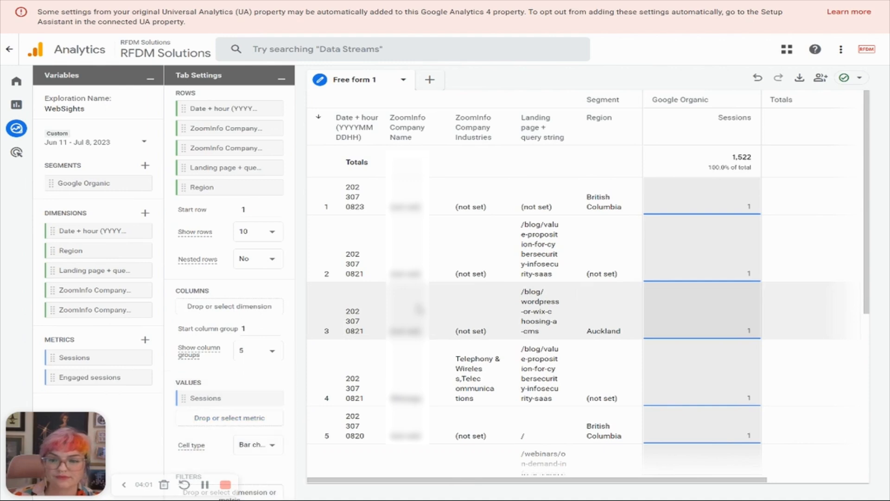
{"action": "scroll", "coordinate": [438, 272], "scroll_direction": "down", "scroll_amount": 2}
{"action": "scroll", "coordinate": [438, 250], "scroll_direction": "up", "scroll_amount": 2}
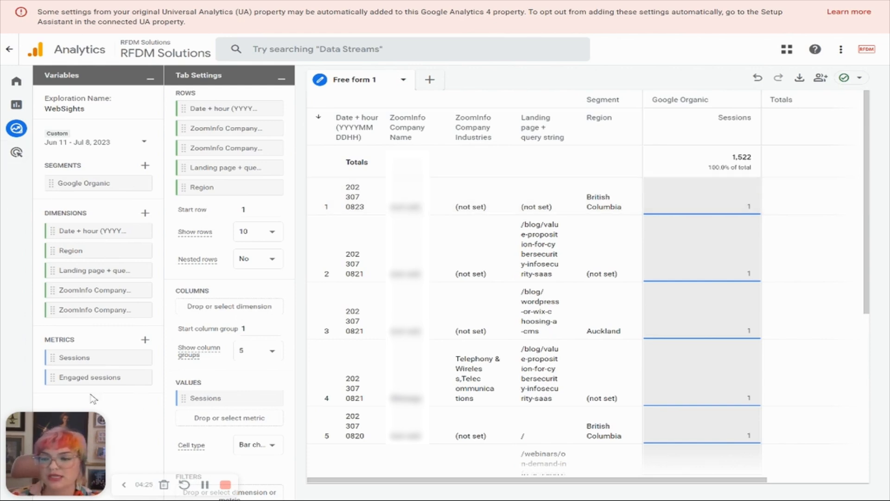
{"action": "left_click_drag", "start_coordinate": [51, 378], "coordinate": [186, 422]}
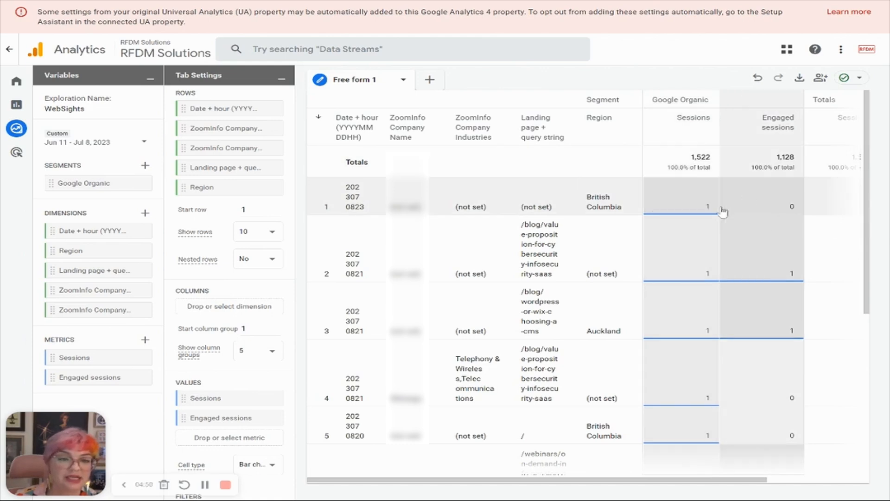
{"action": "left_click_drag", "start_coordinate": [726, 484], "coordinate": [842, 485]}
Step: Create a new user segment with Session source / medium from the Traffic source dimensions as its include condition
{"action": "scroll", "coordinate": [260, 463], "scroll_direction": "up", "scroll_amount": 5}
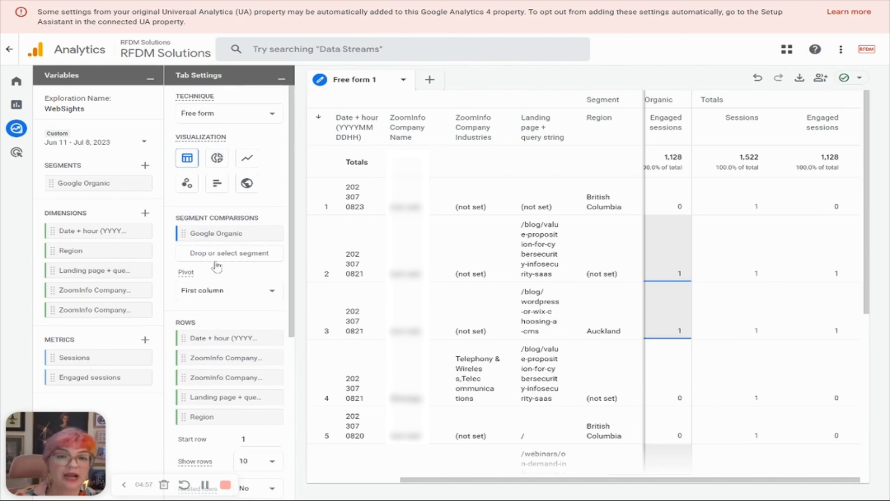
{"action": "left_click", "coordinate": [145, 165]}
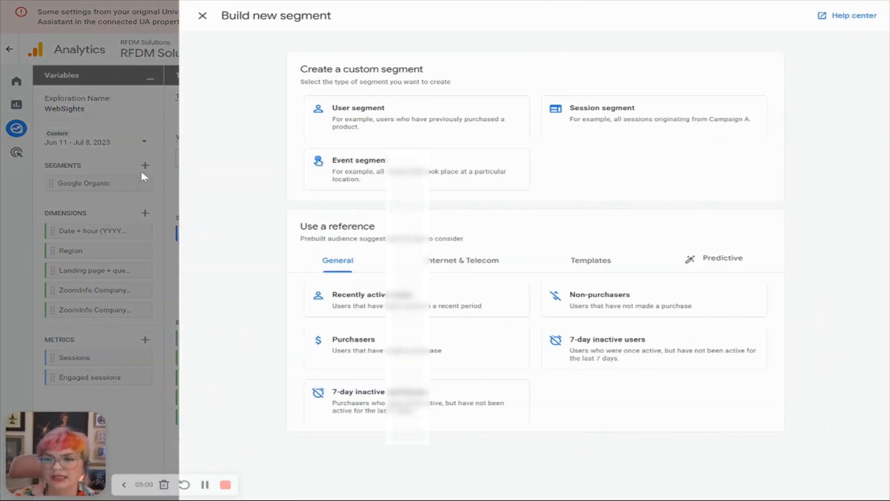
{"action": "left_click", "coordinate": [387, 109]}
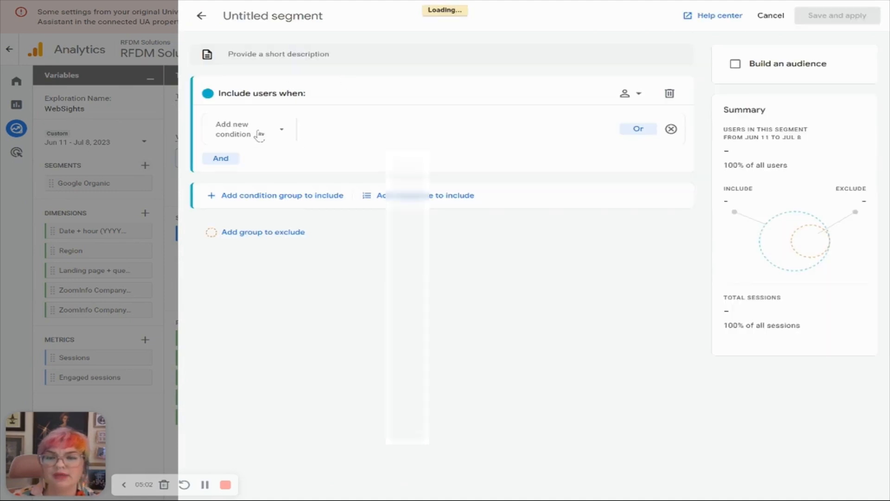
{"action": "left_click", "coordinate": [259, 135]}
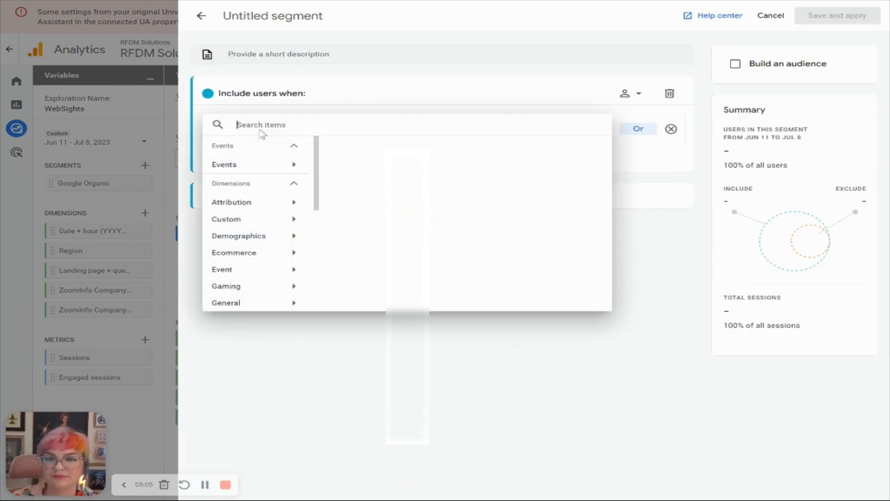
{"action": "scroll", "coordinate": [281, 164], "scroll_direction": "down", "scroll_amount": 5}
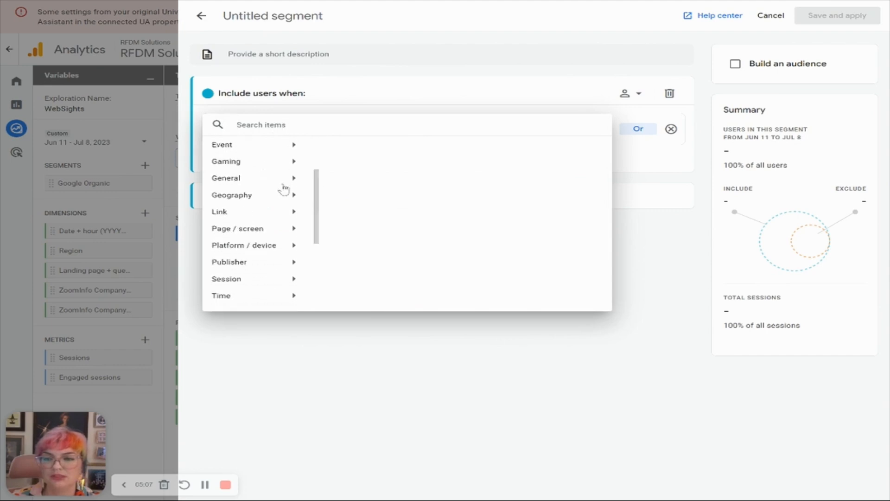
{"action": "mouse_move", "coordinate": [272, 215]}
{"action": "scroll", "coordinate": [431, 221], "scroll_direction": "down", "scroll_amount": 3}
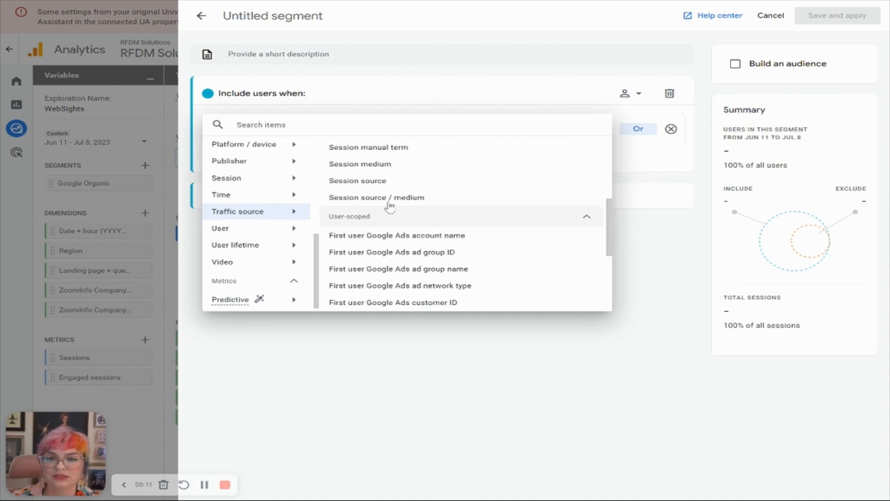
{"action": "left_click", "coordinate": [384, 198]}
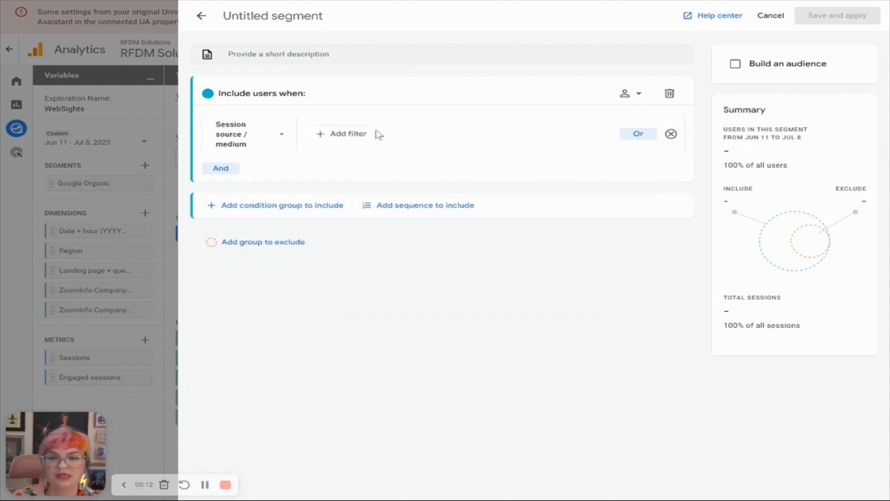
Step: Filter the Session source / medium condition to values that contain "bing / organic"
{"action": "left_click", "coordinate": [348, 134]}
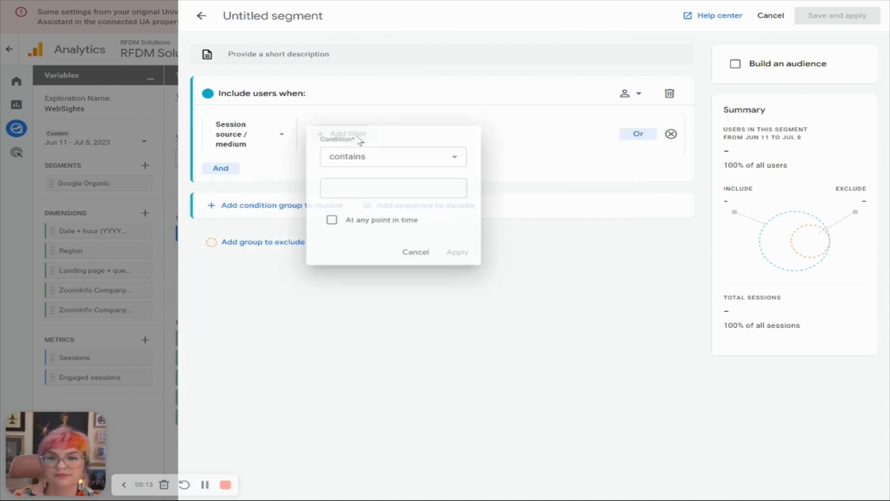
{"action": "left_click", "coordinate": [366, 192]}
{"action": "type", "text": "ing"}
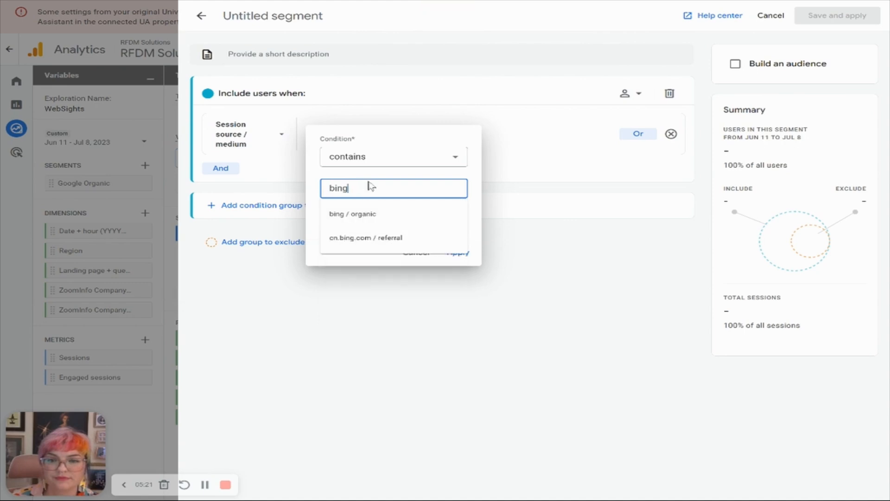
{"action": "left_click", "coordinate": [366, 217]}
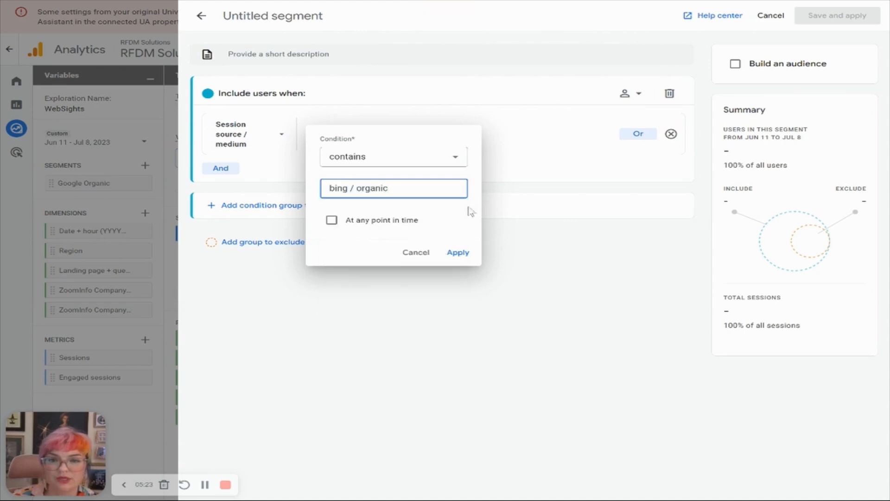
{"action": "left_click", "coordinate": [457, 253]}
Step: Name the segment "Bing Organic", save it and add it to the segment comparisons alongside Google Organic
{"action": "left_click", "coordinate": [263, 15]}
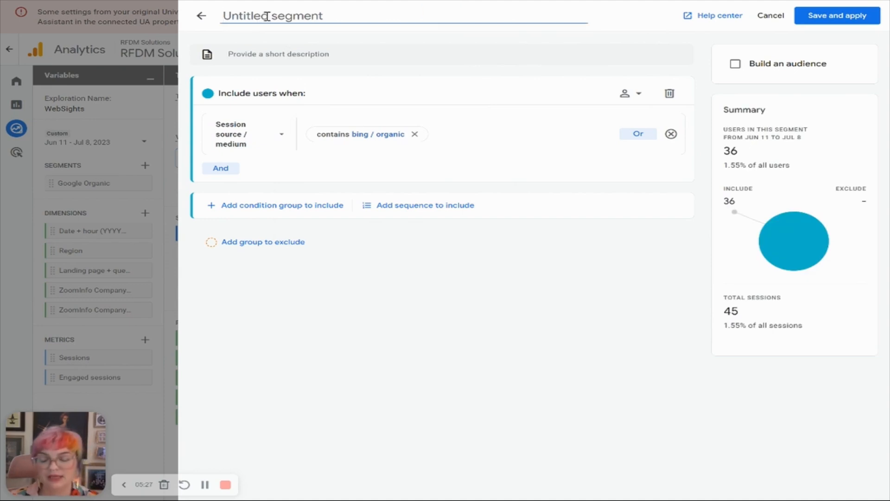
{"action": "type", "text": "Bing"}
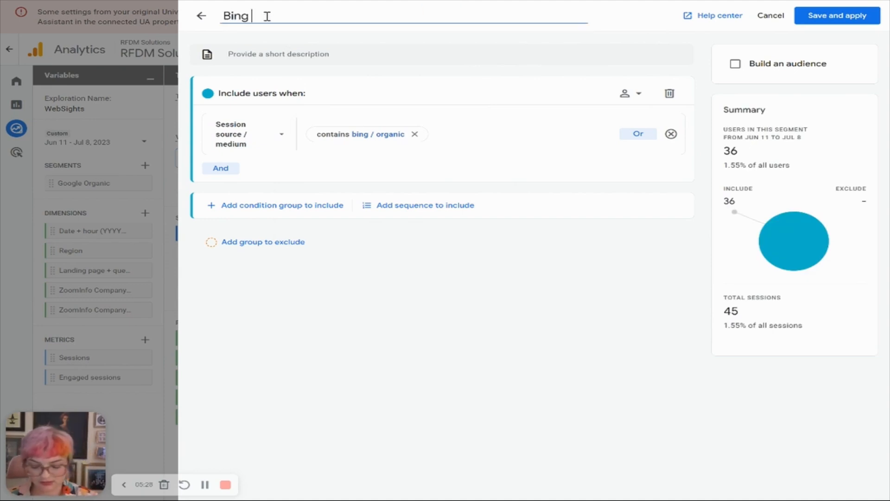
{"action": "type", "text": " Organic"}
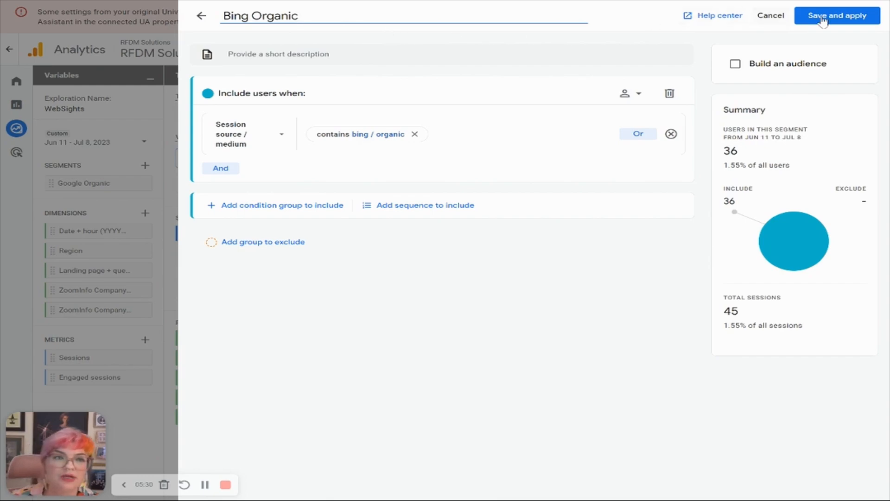
{"action": "left_click", "coordinate": [821, 19]}
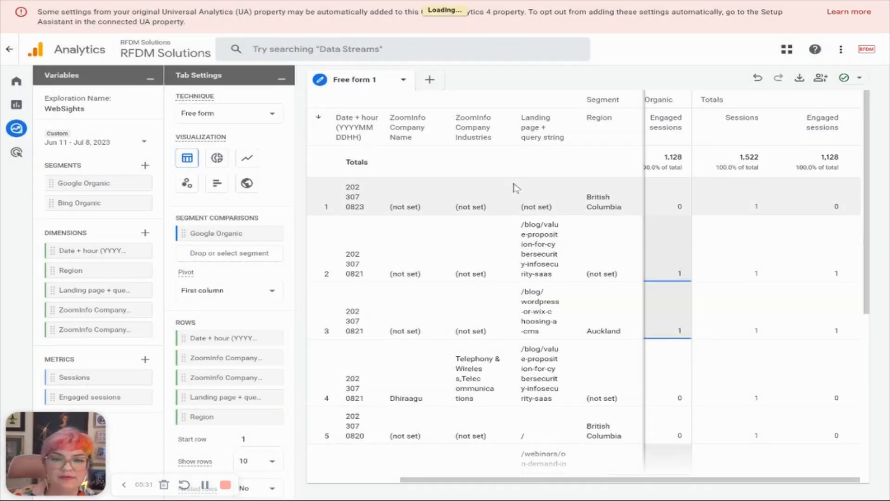
{"action": "double_click", "coordinate": [83, 203]}
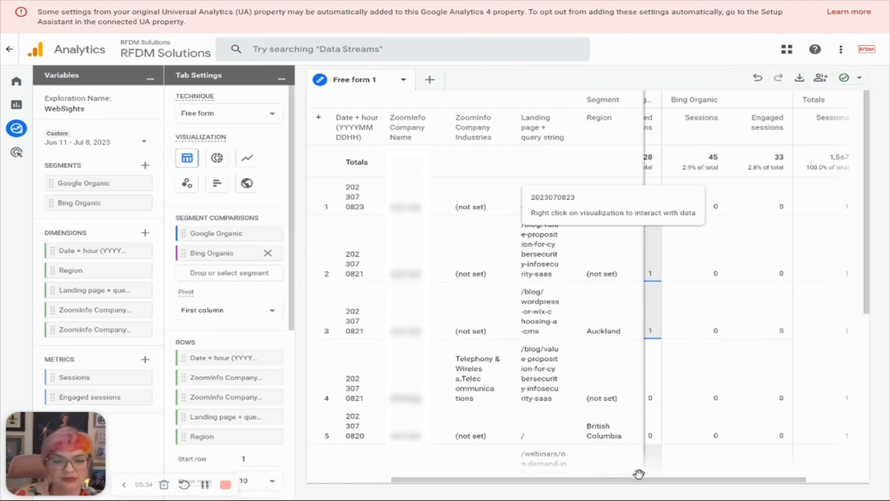
Step: Compare the Google Organic, Bing Organic and Totals session columns across the table, collapsing the settings panels for a full-width view
{"action": "left_click_drag", "start_coordinate": [673, 480], "coordinate": [644, 482]}
{"action": "scroll", "coordinate": [727, 272], "scroll_direction": "left", "scroll_amount": 1}
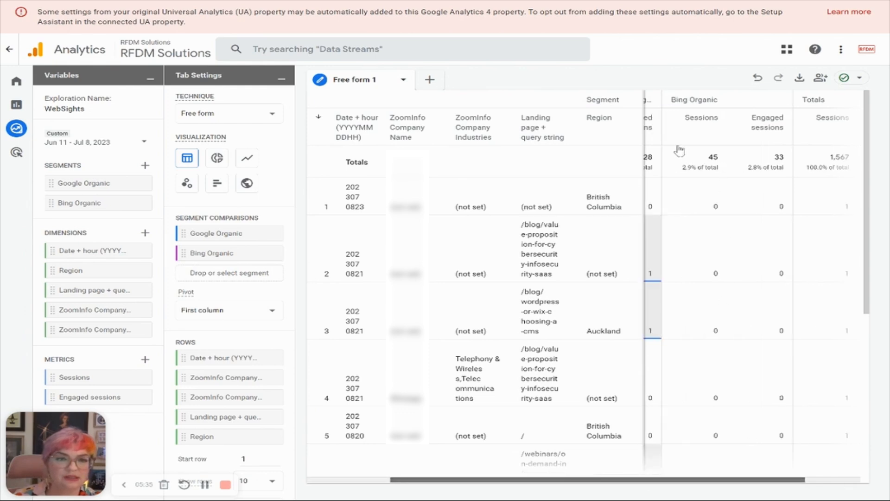
{"action": "scroll", "coordinate": [700, 148], "scroll_direction": "right", "scroll_amount": 1}
{"action": "scroll", "coordinate": [711, 160], "scroll_direction": "left", "scroll_amount": 1}
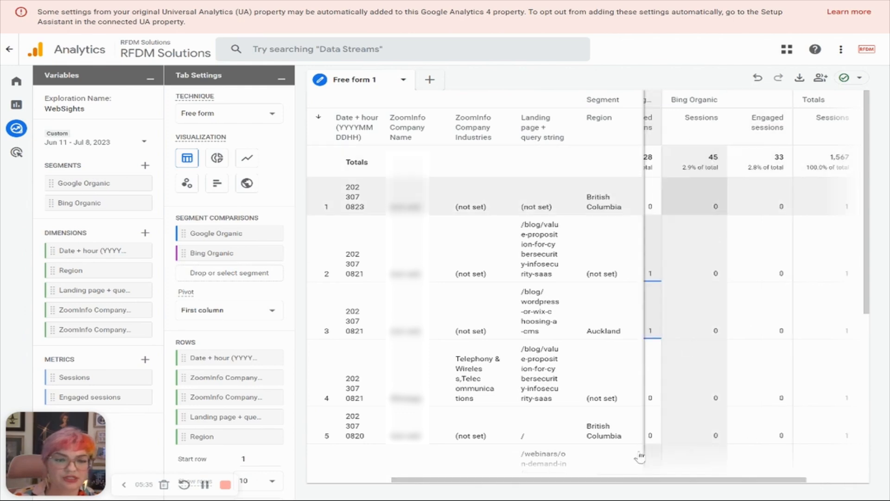
{"action": "left_click_drag", "start_coordinate": [625, 481], "coordinate": [546, 482]}
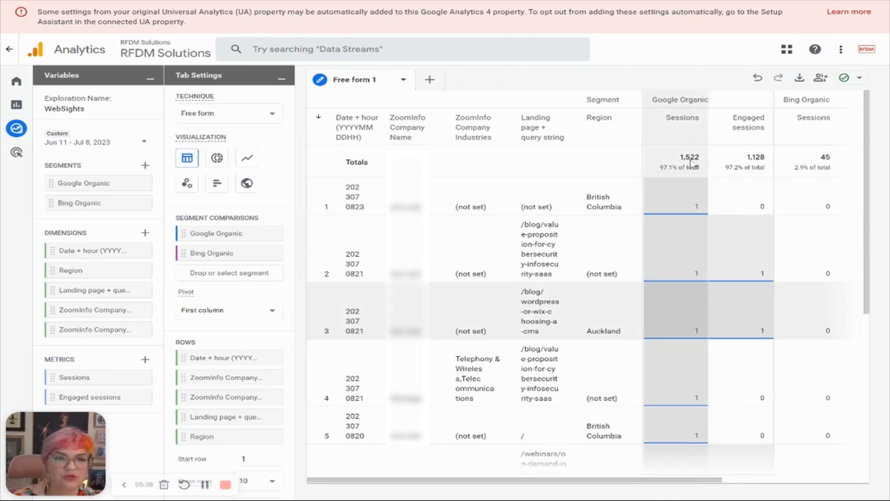
{"action": "left_click_drag", "start_coordinate": [670, 481], "coordinate": [887, 472]}
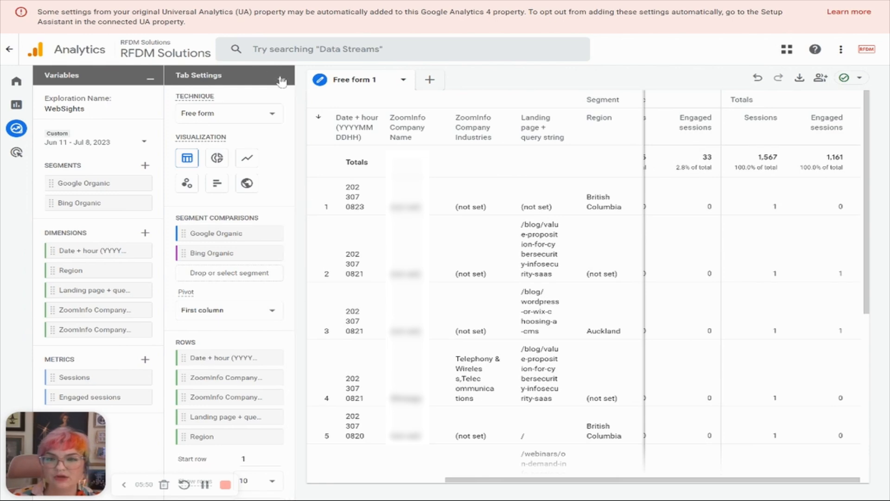
{"action": "left_click", "coordinate": [152, 85]}
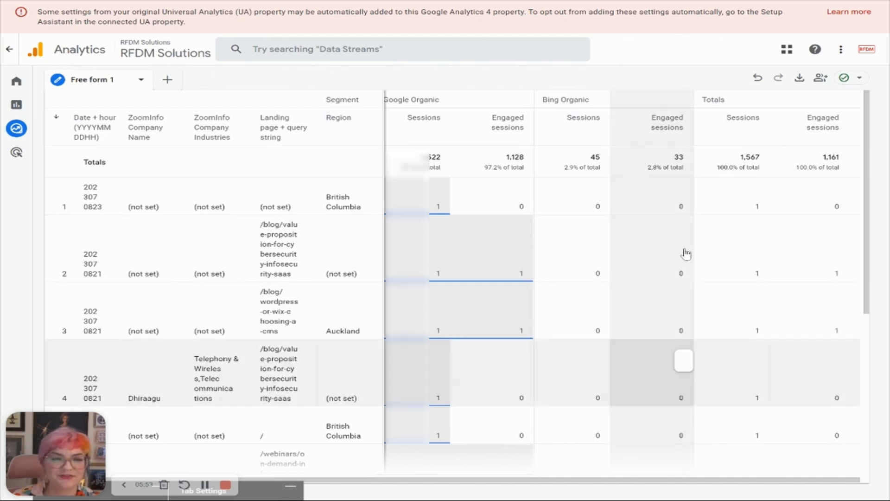
{"action": "scroll", "coordinate": [679, 255], "scroll_direction": "down", "scroll_amount": 2}
{"action": "scroll", "coordinate": [675, 258], "scroll_direction": "down", "scroll_amount": 5}
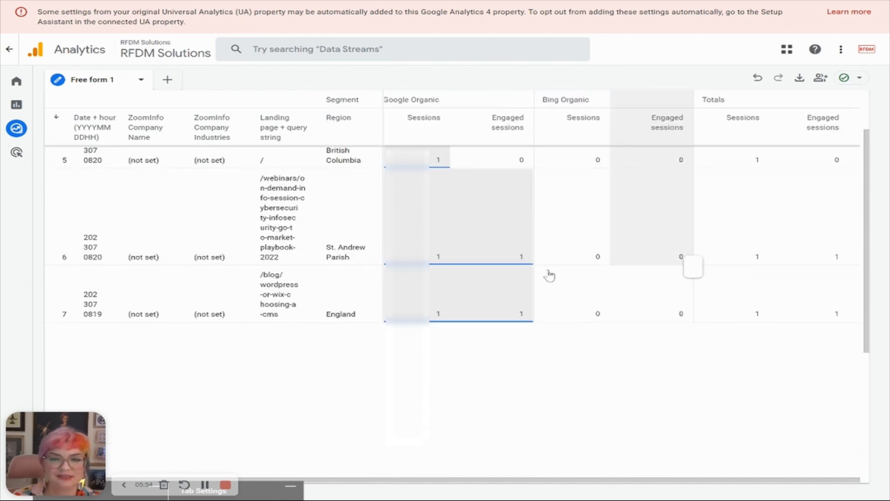
{"action": "scroll", "coordinate": [548, 278], "scroll_direction": "up", "scroll_amount": 5}
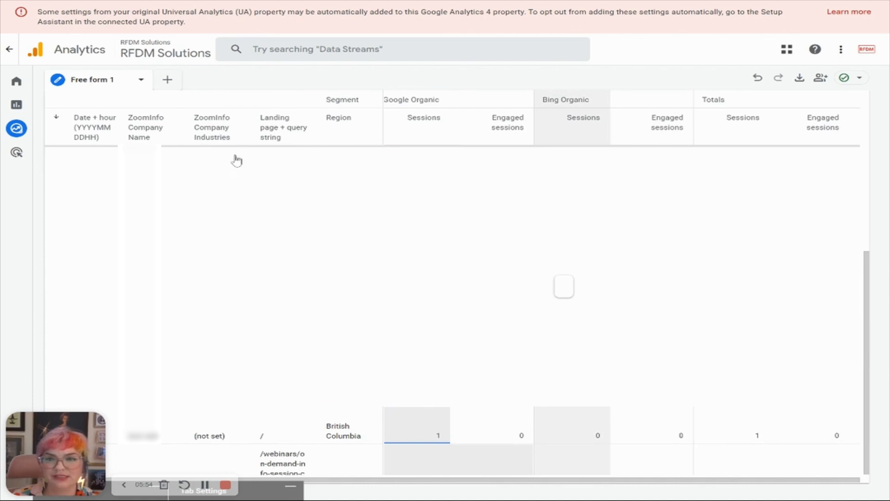
Step: Duplicate the Free form 1 tab and change the copy's visualization to a donut chart
{"action": "left_click", "coordinate": [141, 80]}
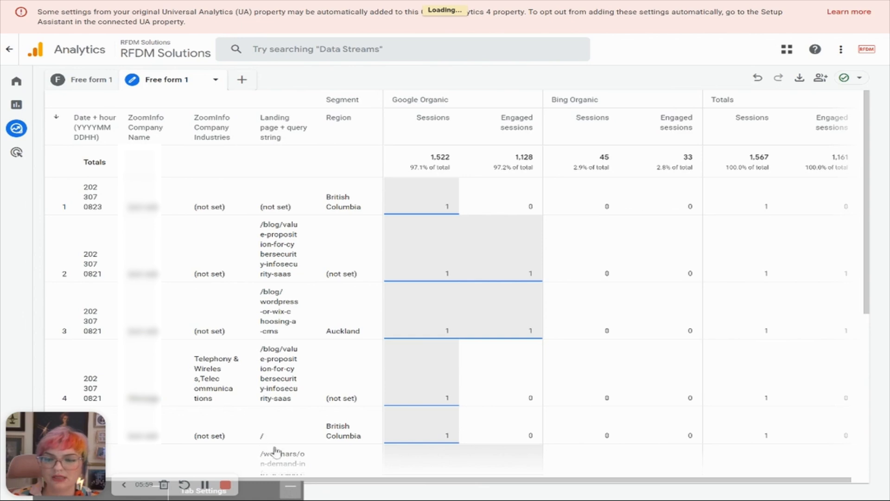
{"action": "left_click", "coordinate": [290, 489]}
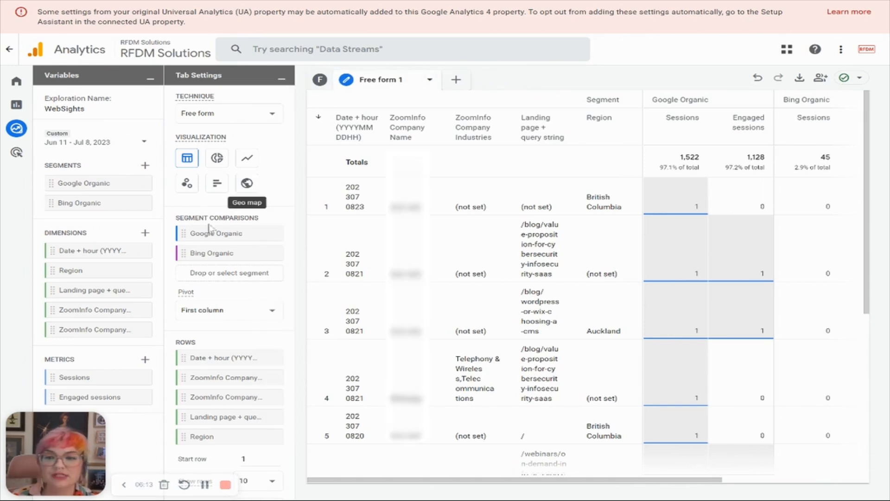
{"action": "left_click", "coordinate": [218, 160]}
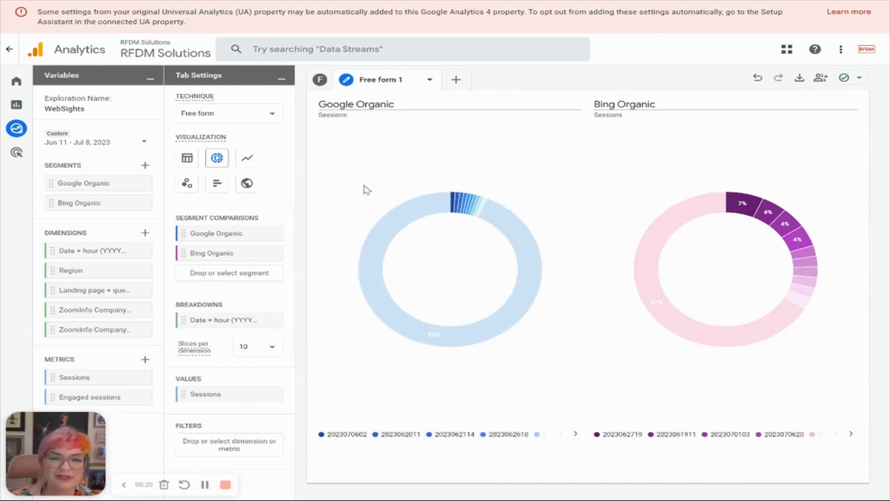
{"action": "mouse_move", "coordinate": [807, 285]}
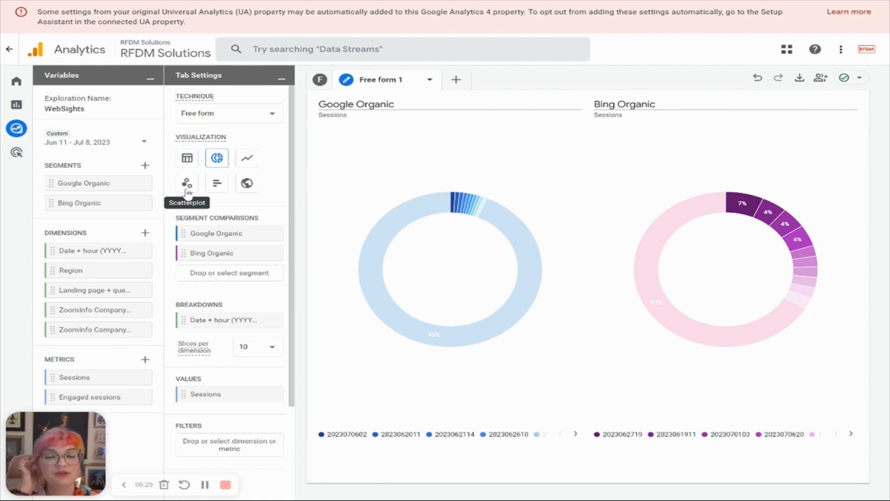
Step: Rename the duplicated donut chart tab "Pie Graph"
{"action": "double_click", "coordinate": [374, 79]}
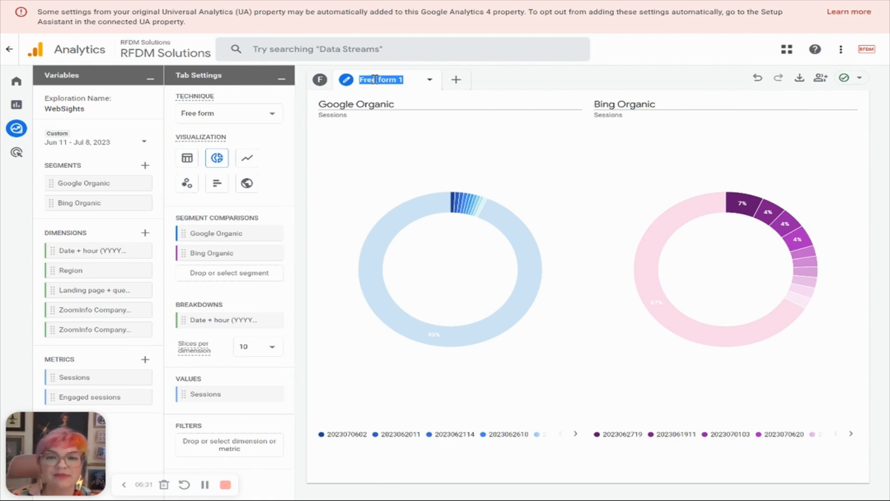
{"action": "type", "text": "a"}
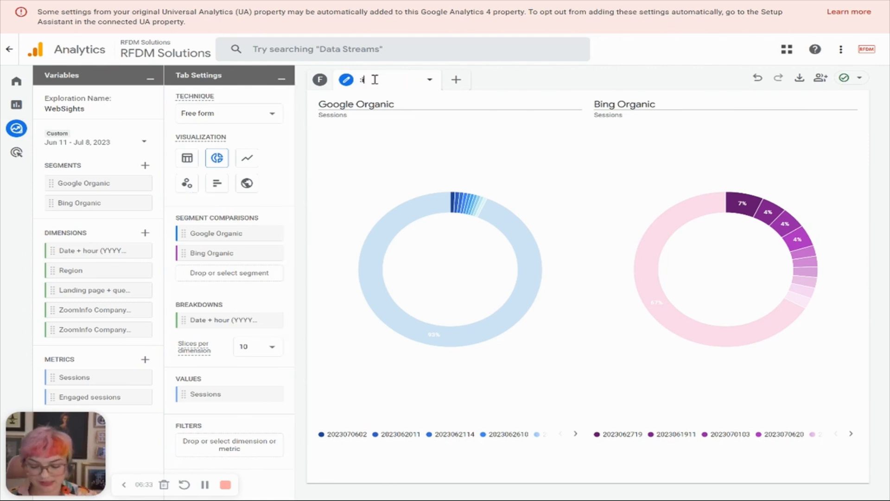
{"action": "type", "text": "(Pie"}
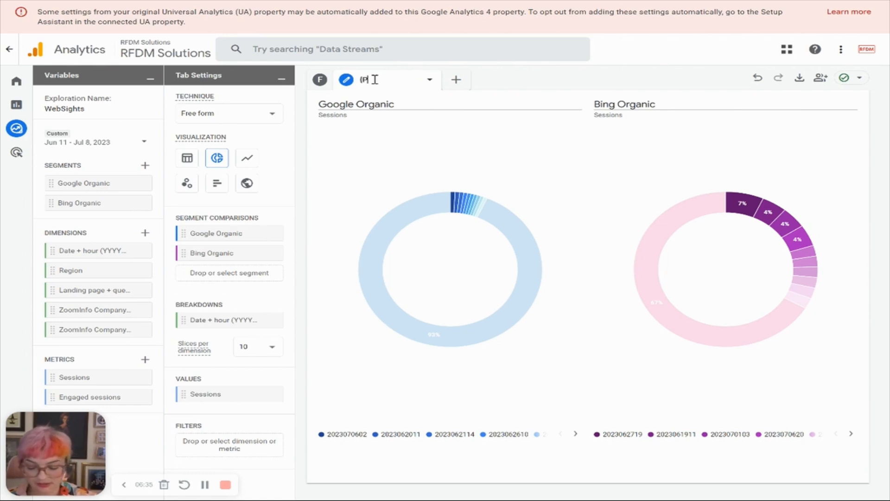
{"action": "key", "text": "BackSpace"}
{"action": "key", "text": "BackSpace"}
{"action": "key", "text": "BackSpace"}
{"action": "key", "text": "BackSpace"}
{"action": "type", "text": "Pie Graph"}
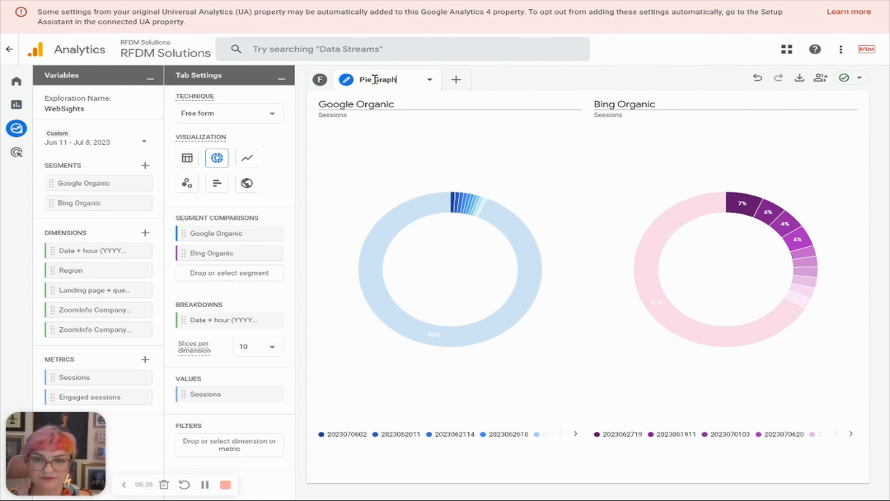
Step: Return to the Free form 1 tab and review its table rows and the Google Organic segment's condition
{"action": "left_click", "coordinate": [363, 88]}
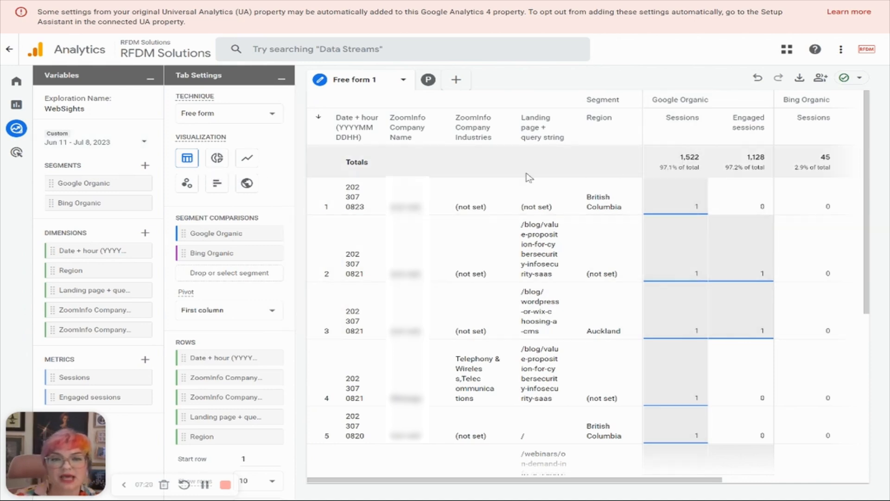
{"action": "scroll", "coordinate": [538, 192], "scroll_direction": "down", "scroll_amount": 3}
{"action": "scroll", "coordinate": [538, 192], "scroll_direction": "down", "scroll_amount": 3}
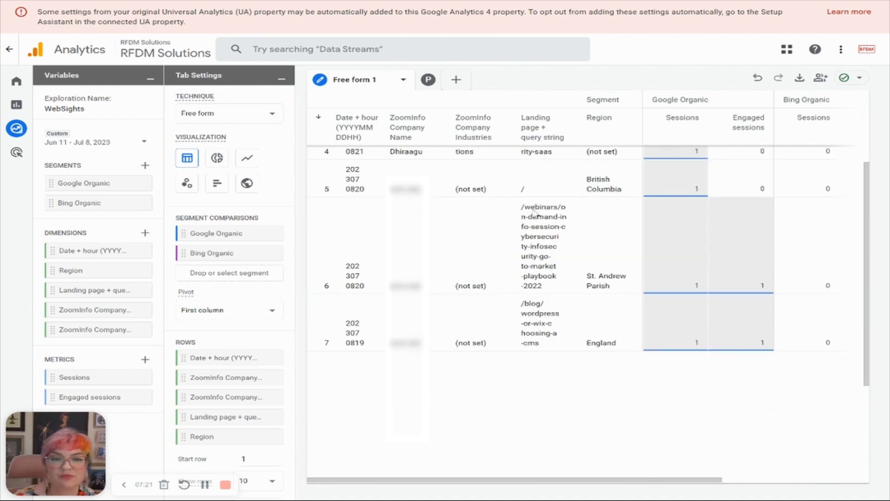
{"action": "scroll", "coordinate": [533, 213], "scroll_direction": "up", "scroll_amount": 5}
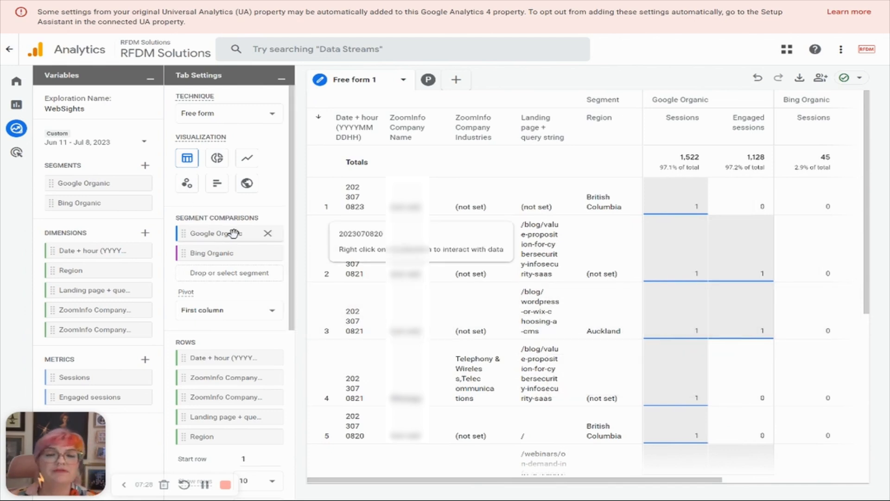
{"action": "mouse_move", "coordinate": [233, 233]}
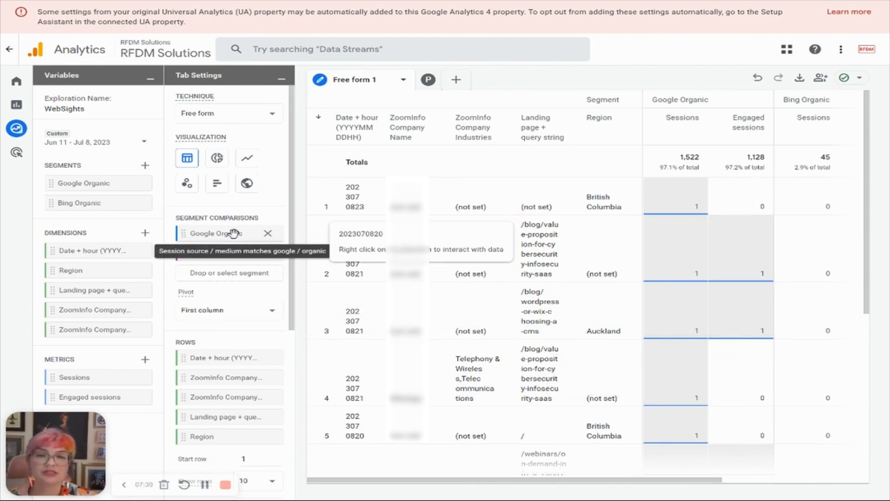